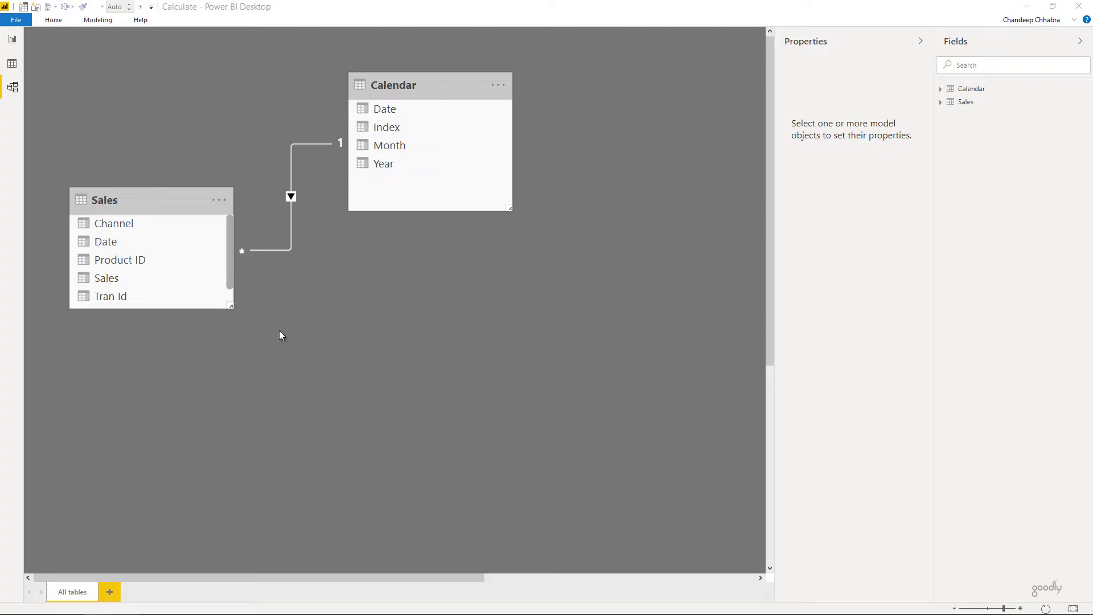
# Step: Check the Sales table's three distinct Channel values in Data view, then go back to the report page
pyautogui.moveTo(195, 205); pyautogui.dragTo(427, 85)
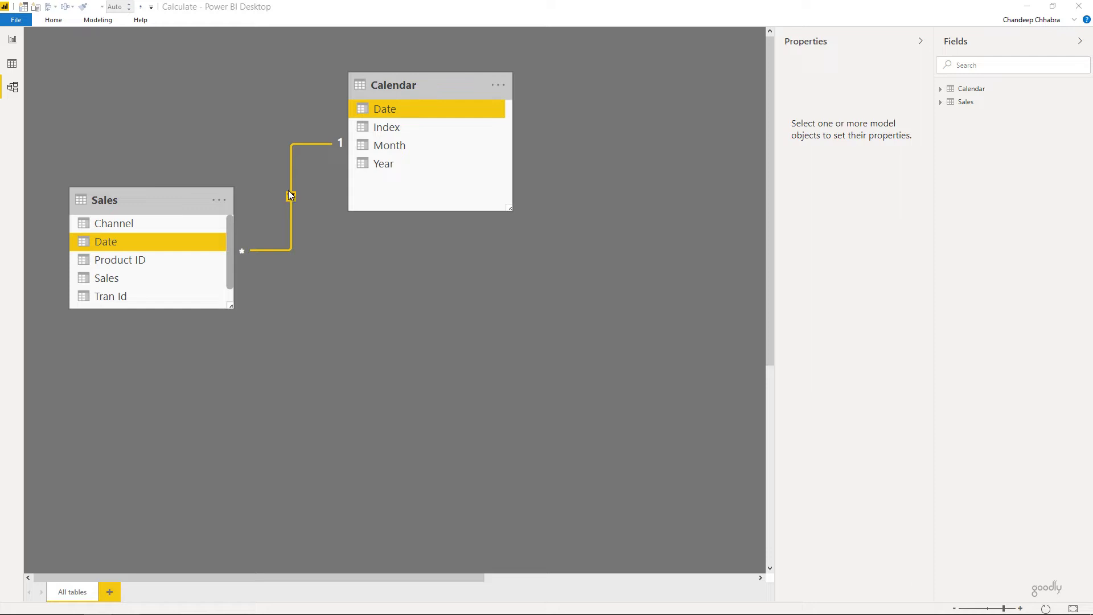
pyautogui.click(17, 66)
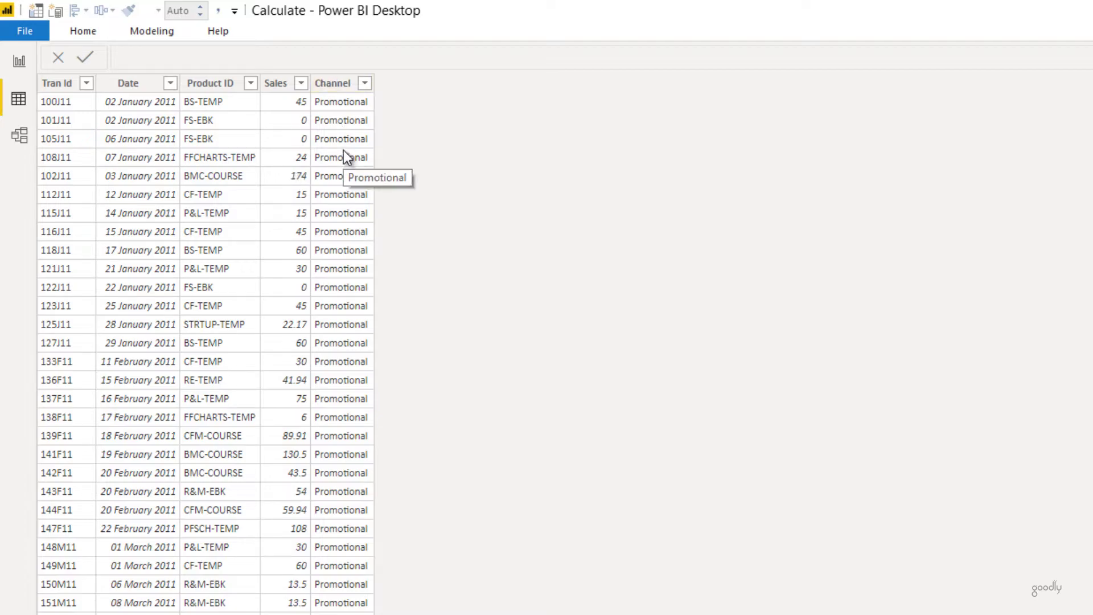
pyautogui.click(365, 83)
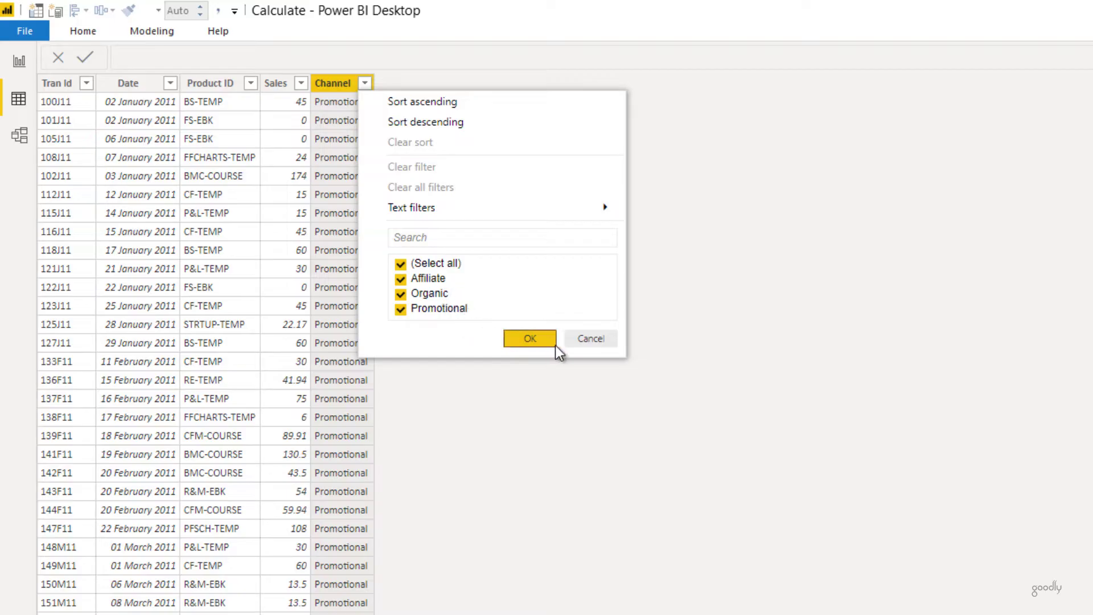
pyautogui.click(590, 339)
pyautogui.click(18, 61)
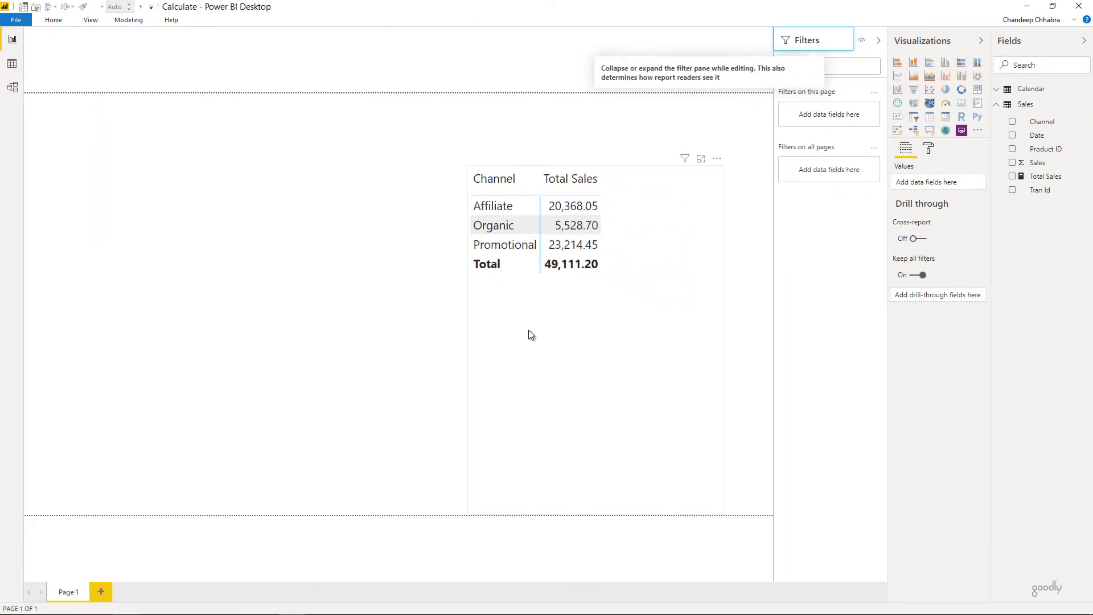
# Step: Inspect the Total Sales measure's formula used by the channel table
pyautogui.click(536, 330)
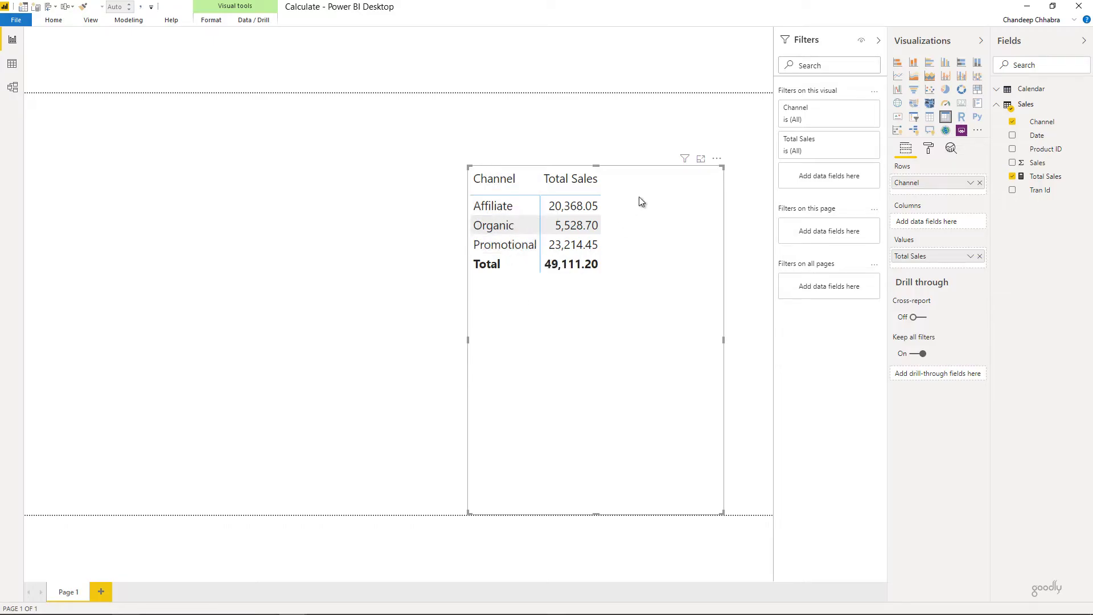
pyautogui.click(1045, 176)
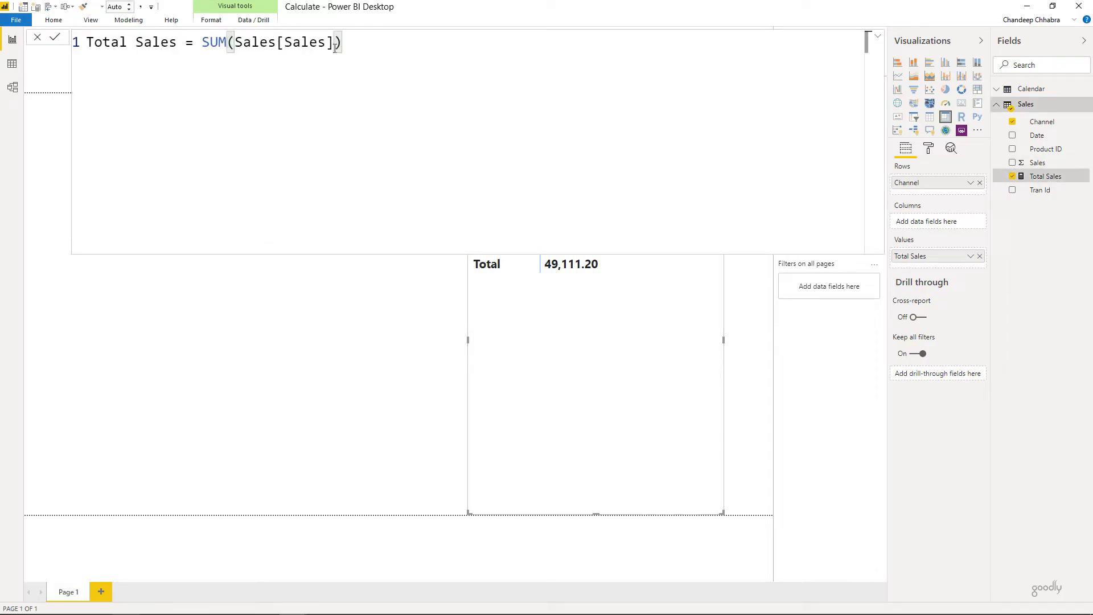
pyautogui.click(498, 340)
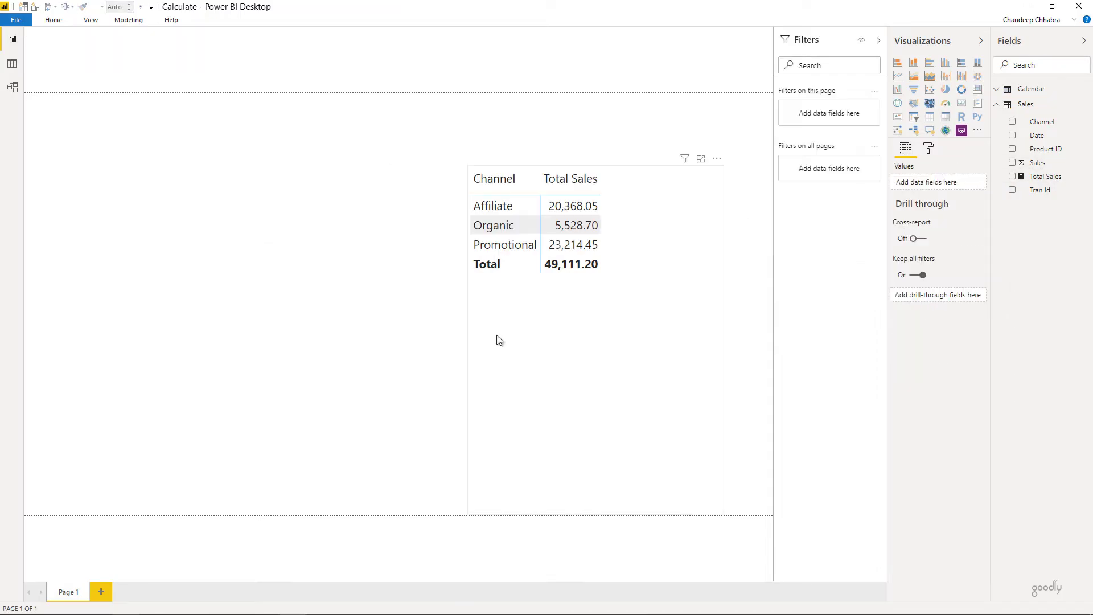
# Step: Start a new Sales measure named Affiliate Sales with CALCULATE([Total Sales], ...)
pyautogui.rightClick(1046, 107)
pyautogui.click(1045, 120)
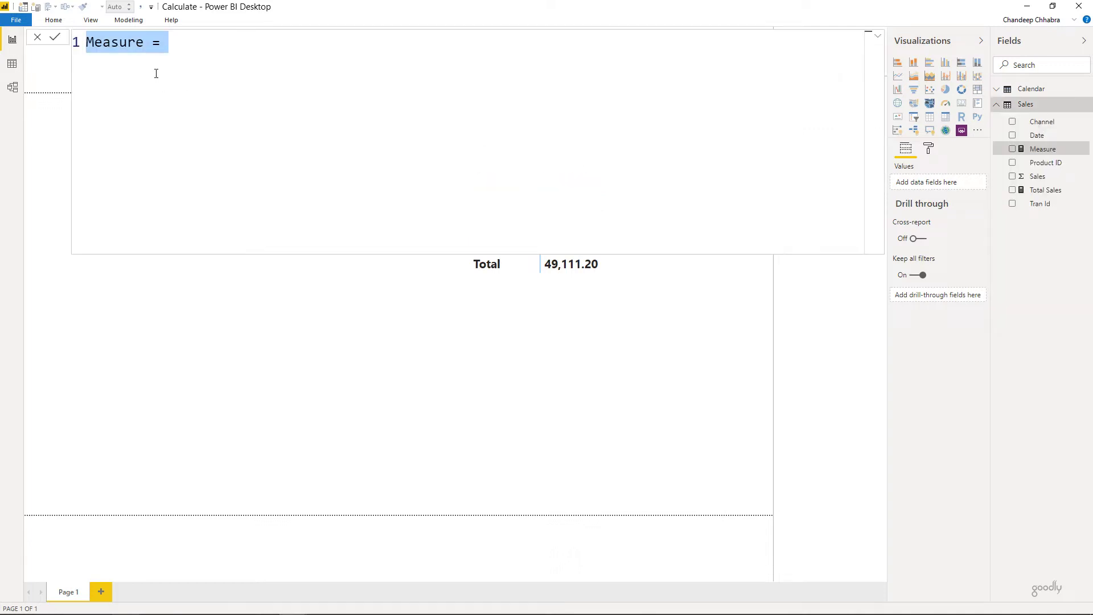
pyautogui.write('aFFIL')
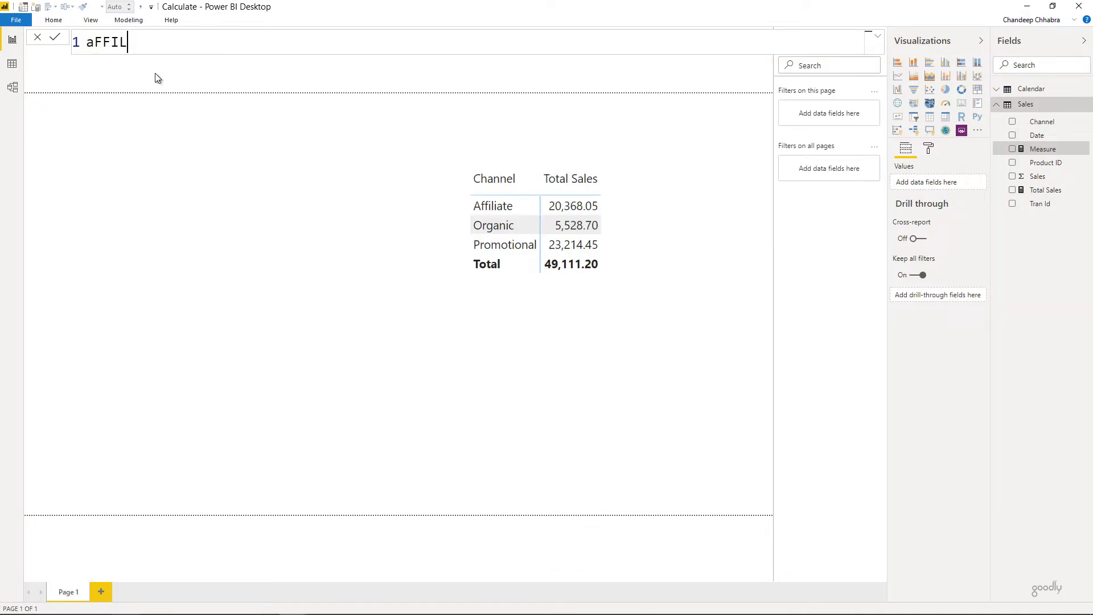
pyautogui.write('A')
pyautogui.hotkey('ctrl', 'a')
pyautogui.write('Affiliate Sales =')
pyautogui.press('Return')
pyautogui.write('CALCULATE(')
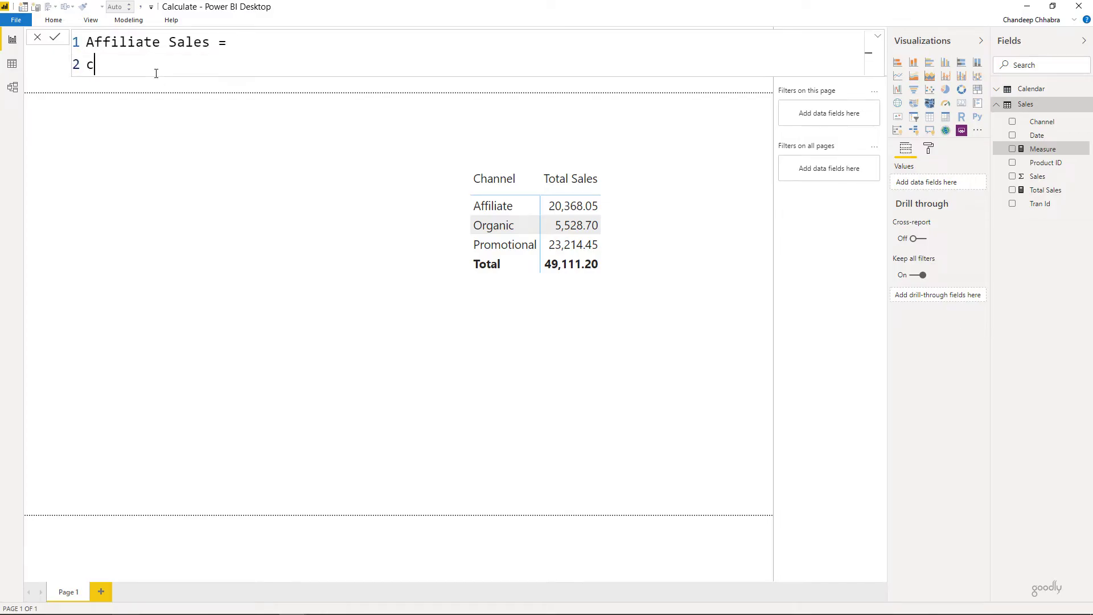
pyautogui.hotkey('shift', 'Return')
pyautogui.write('tot')
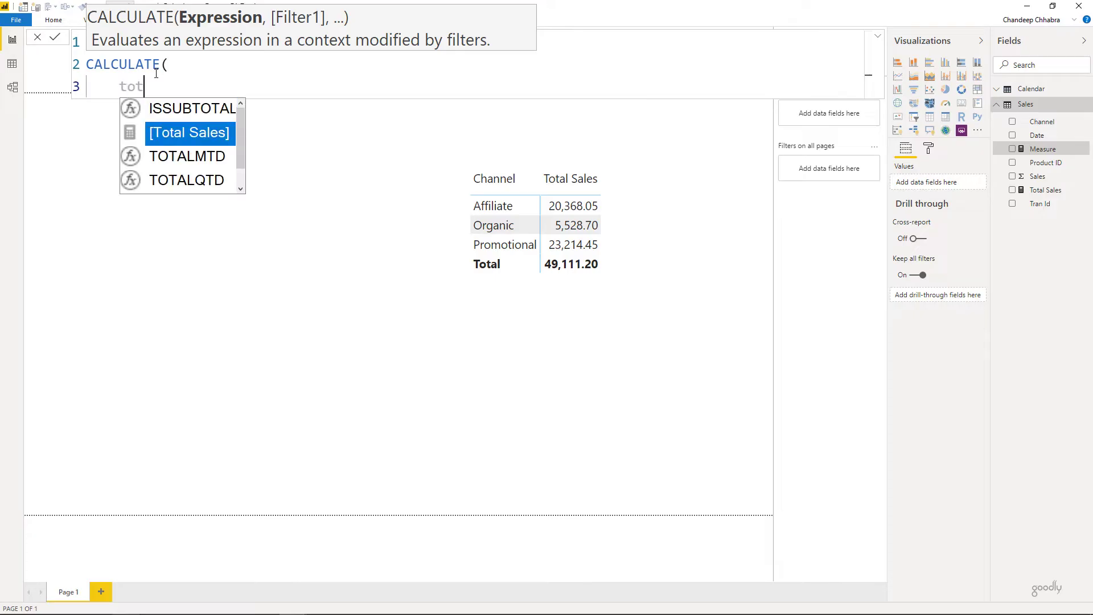
pyautogui.press('Tab')
pyautogui.write(',')
# Step: Add the Sales[Channel] = "Affiliate" filter, close the bracket and commit the measure
pyautogui.hotkey('shift', 'Return')
pyautogui.write('Chan')
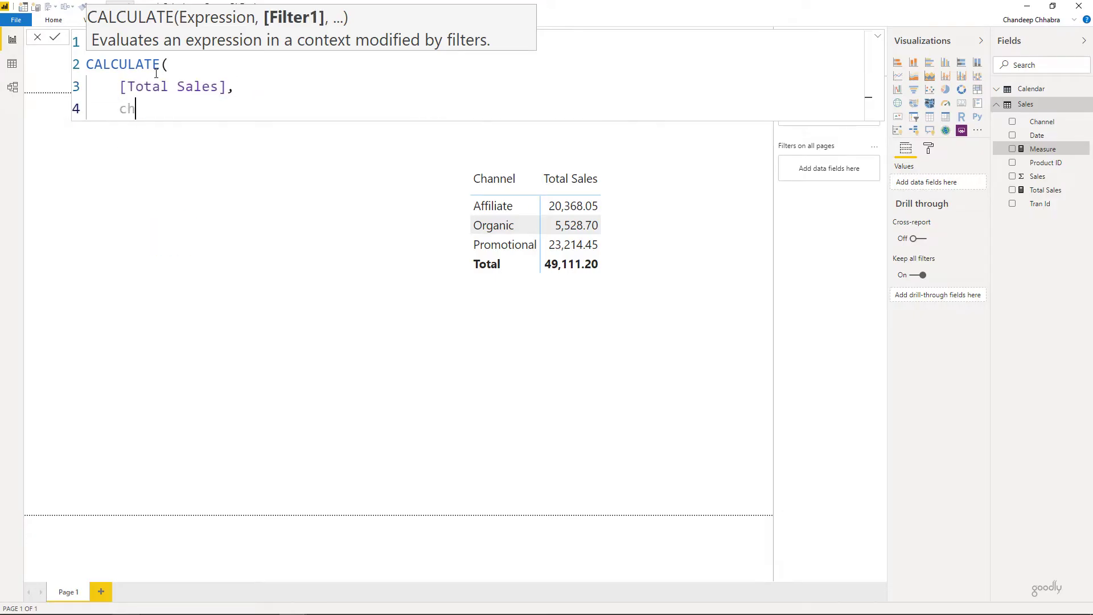
pyautogui.press('Tab')
pyautogui.write('= "Affiliate"')
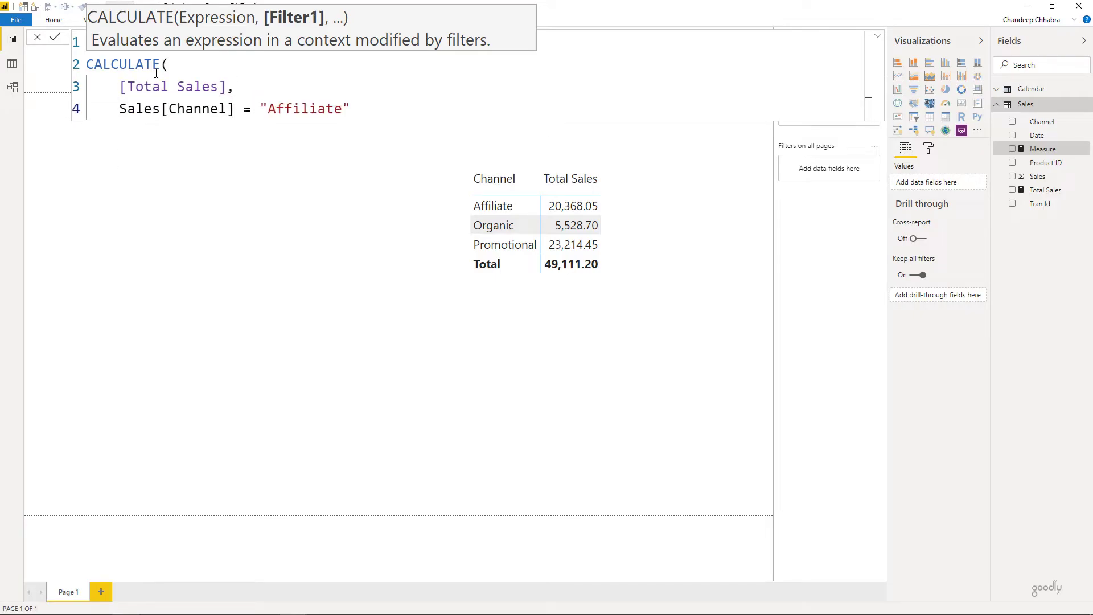
pyautogui.hotkey('shift', 'Return')
pyautogui.write(')')
pyautogui.press('Return')
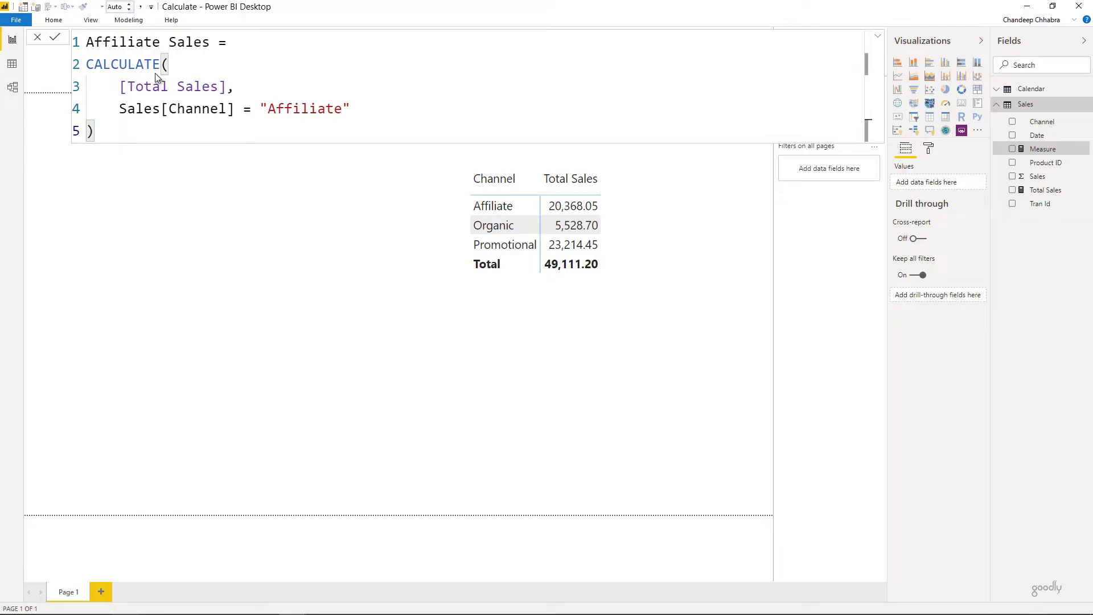
pyautogui.click(489, 156)
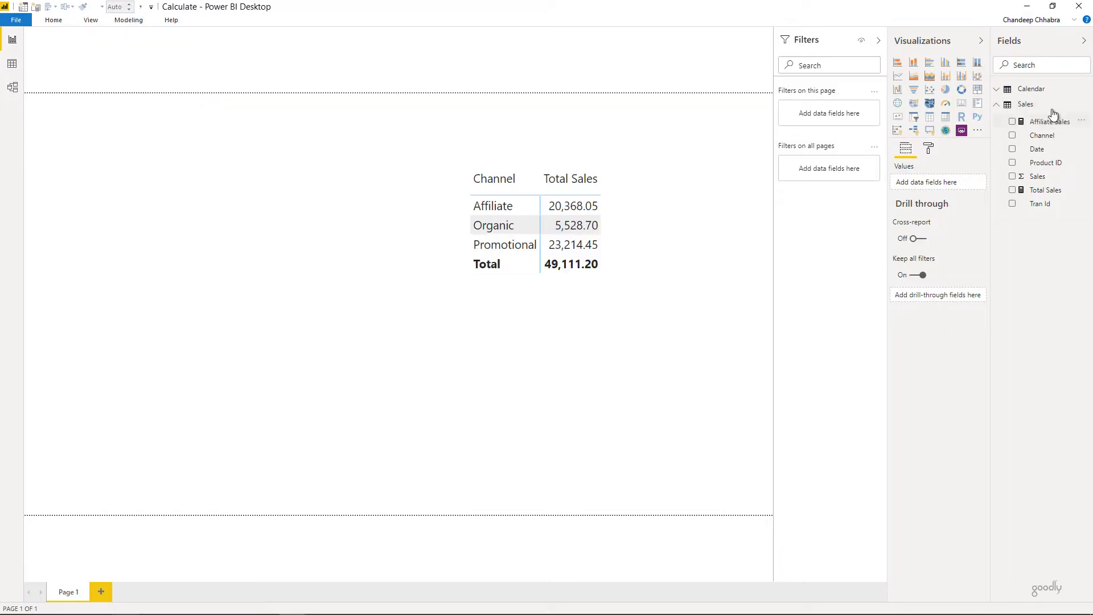
# Step: Add Affiliate Sales to the channel table, showing 20,368.05 per row, and reopen its formula
pyautogui.click(1051, 122)
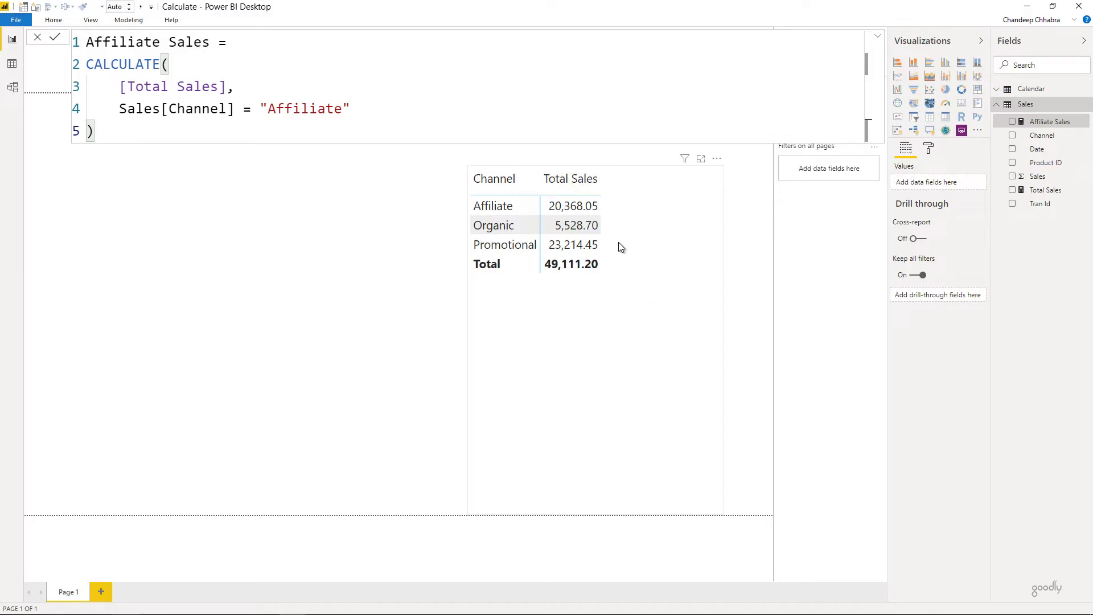
pyautogui.moveTo(1060, 121); pyautogui.dragTo(643, 341)
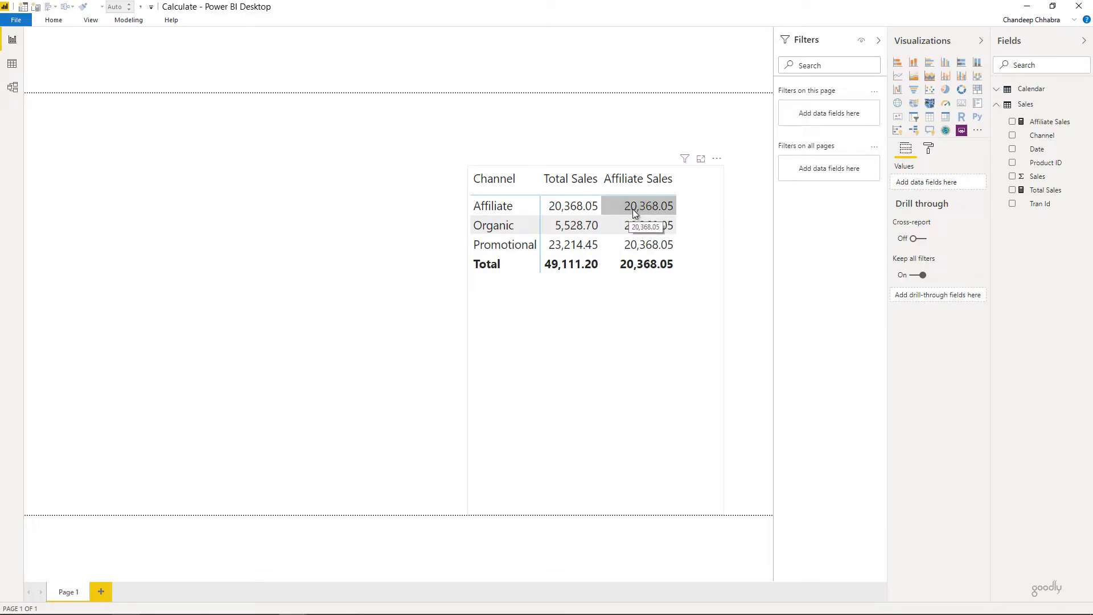
pyautogui.click(1050, 122)
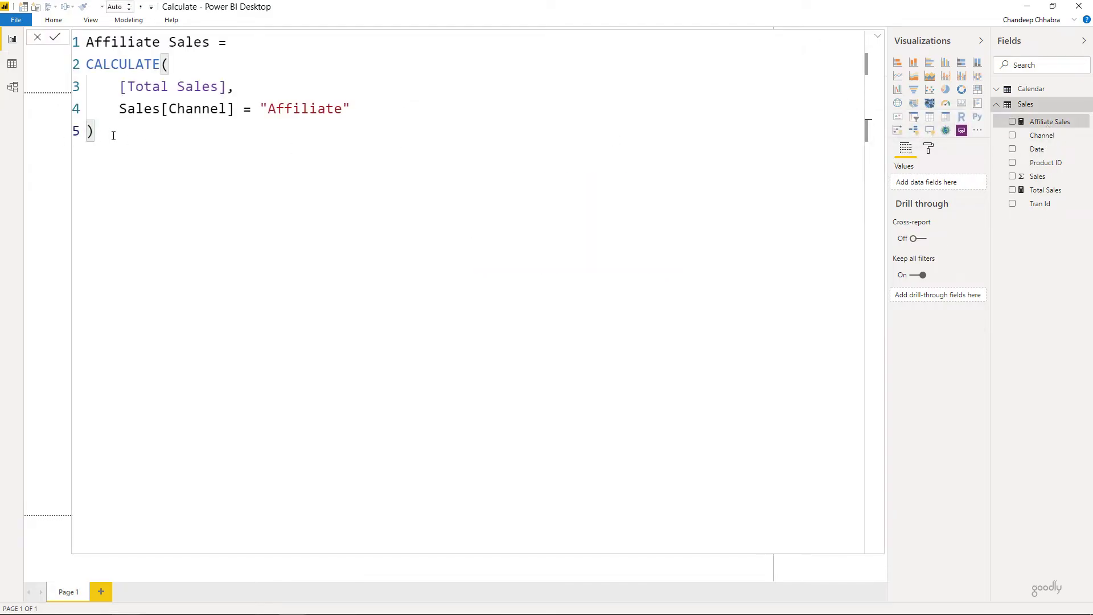
pyautogui.click(113, 136)
pyautogui.press('Return')
pyautogui.press('BackSpace')
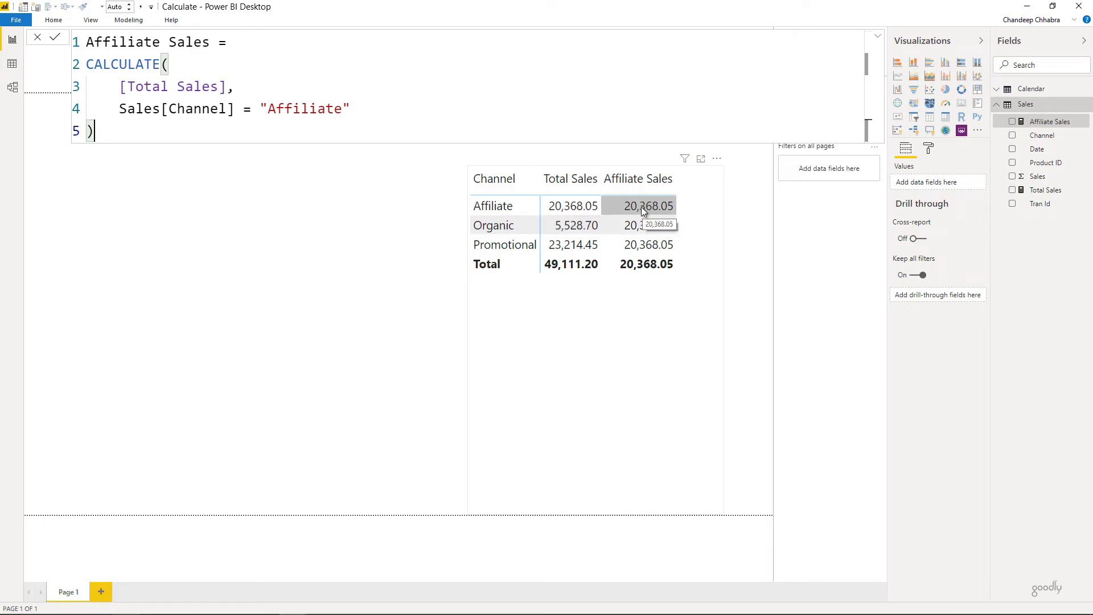
pyautogui.click(620, 185)
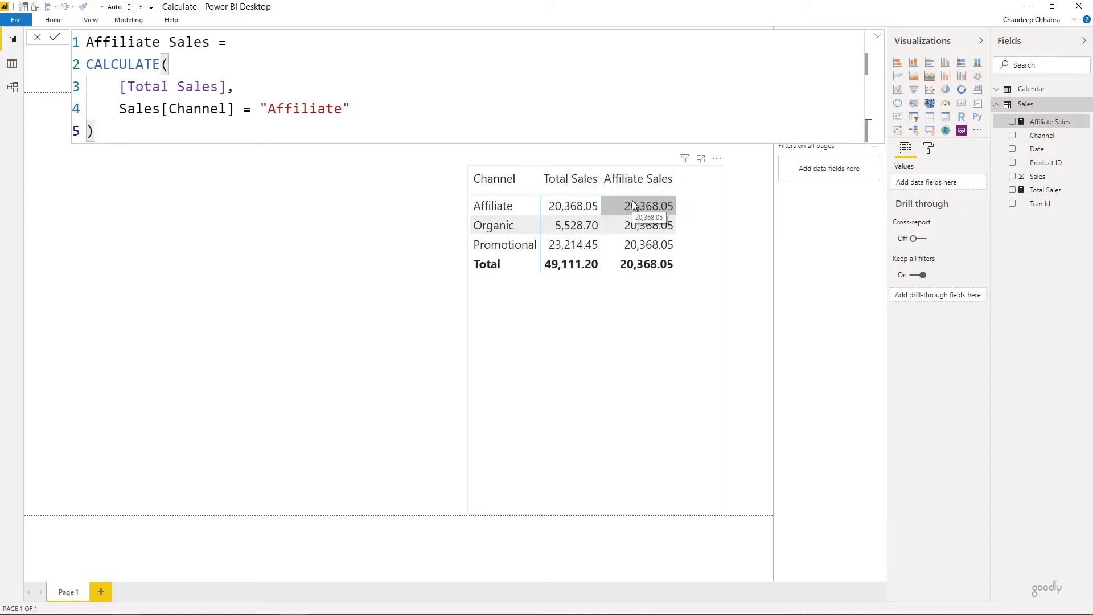
pyautogui.click(103, 48)
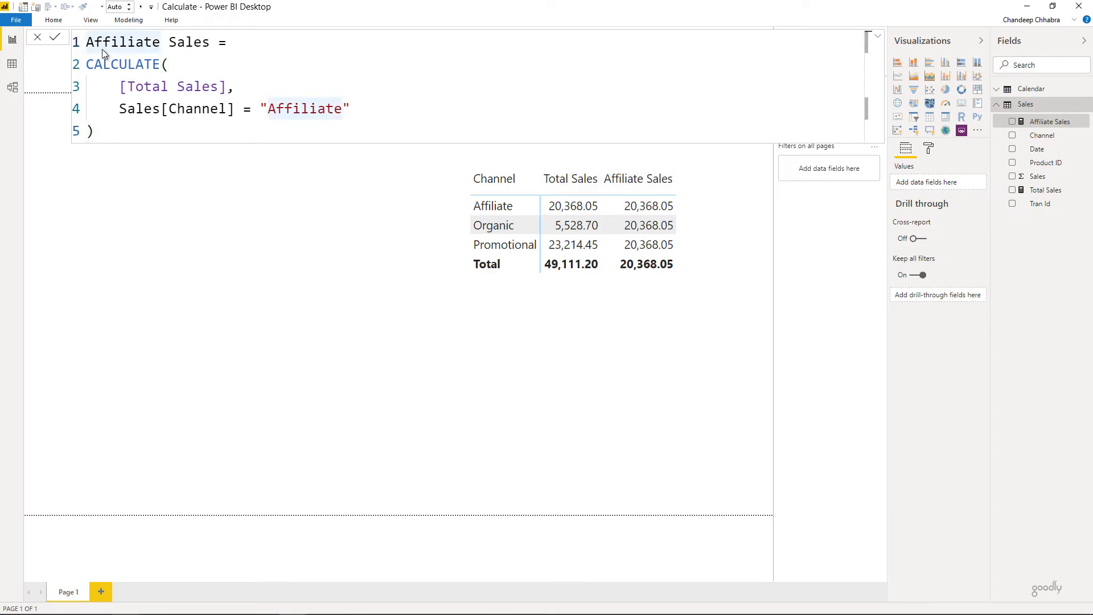
# Step: Rename the Affiliate Sales measure to % Sales
pyautogui.doubleClick(103, 48)
pyautogui.write('Total')
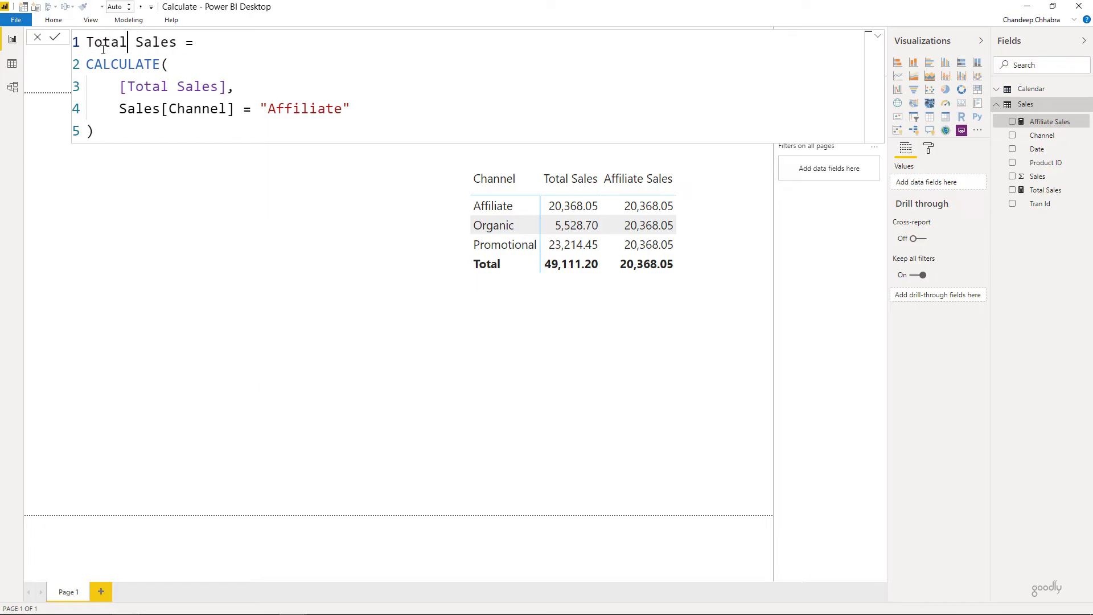
pyautogui.press('Home')
pyautogui.hotkey('ctrl', 'shift', 'Right')
pyautogui.write('%')
# Step: Replace the Channel = "Affiliate" filter with ALL(Sales[Channel]) and commit the measure
pyautogui.press('Down')
pyautogui.press('Down')
pyautogui.press('Down')
pyautogui.hotkey('ctrl', 'Right')
pyautogui.press('Home')
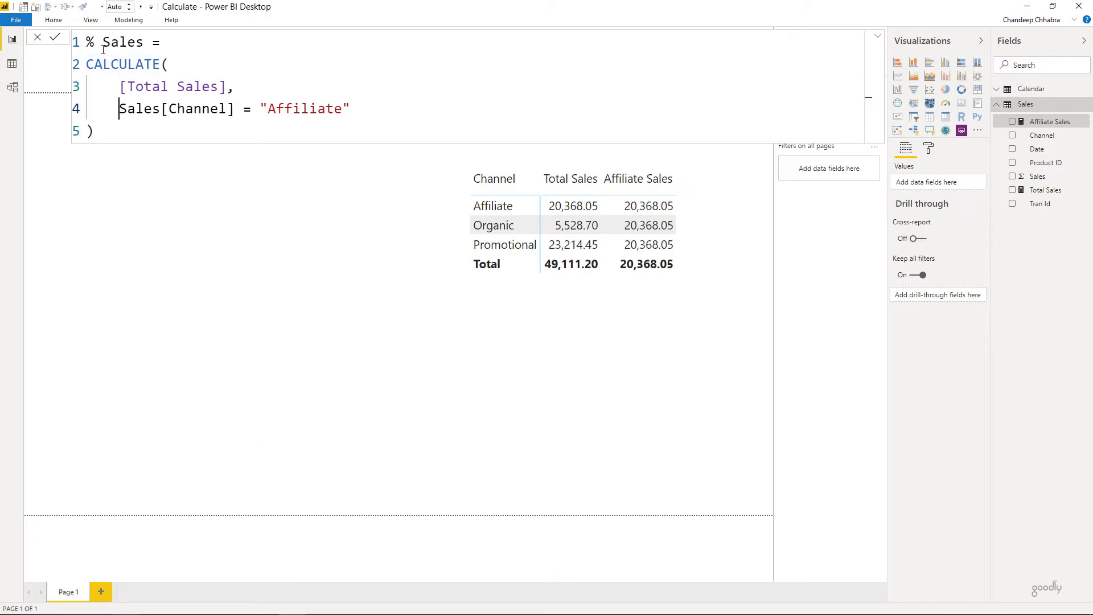
pyautogui.hotkey('ctrl', 'shift', 'Right')
pyautogui.hotkey('ctrl', 'shift', 'Right')
pyautogui.hotkey('ctrl', 'shift', 'Right')
pyautogui.hotkey('ctrl', 'shift', 'Right')
pyautogui.hotkey('ctrl', 'shift', 'Right')
pyautogui.hotkey('ctrl', 'shift', 'Right')
pyautogui.hotkey('ctrl', 'shift', 'Right')
pyautogui.write('ALL(')
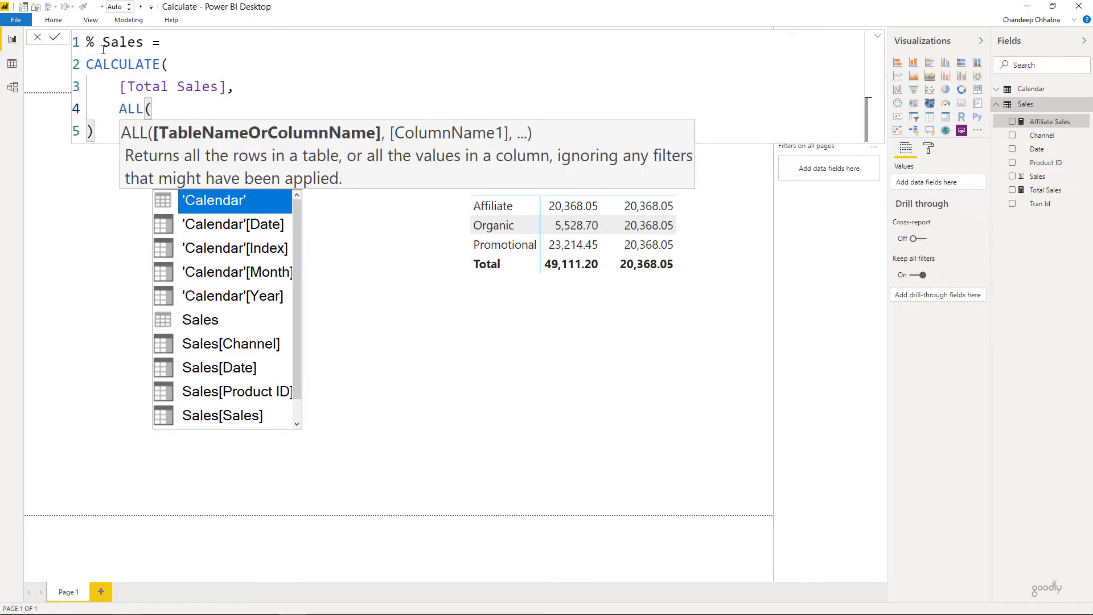
pyautogui.write('sales[ch')
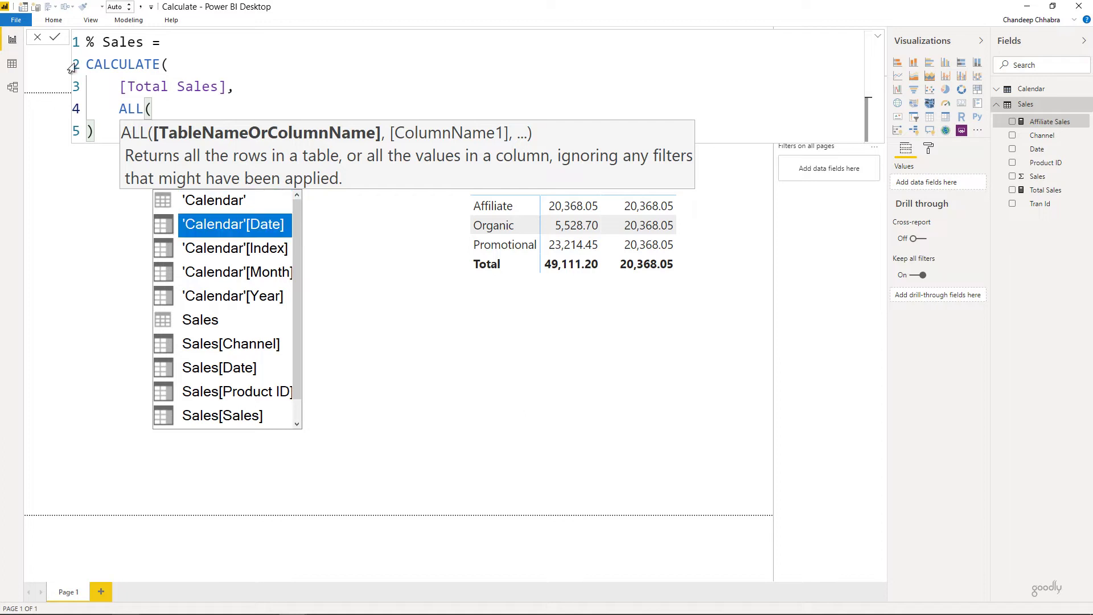
pyautogui.press('Tab')
pyautogui.write(')')
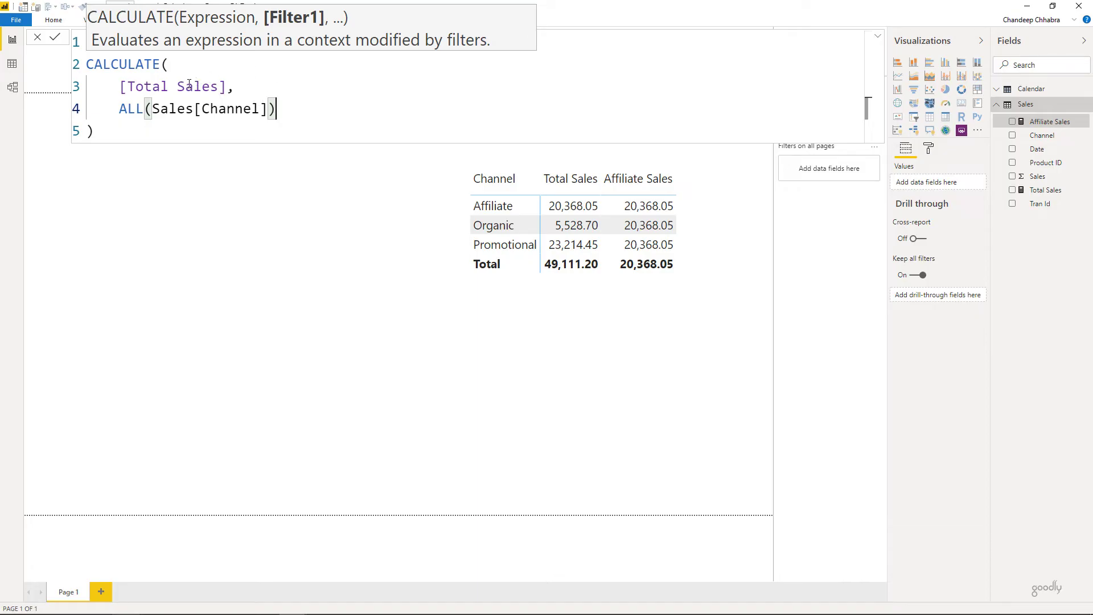
pyautogui.doubleClick(127, 113)
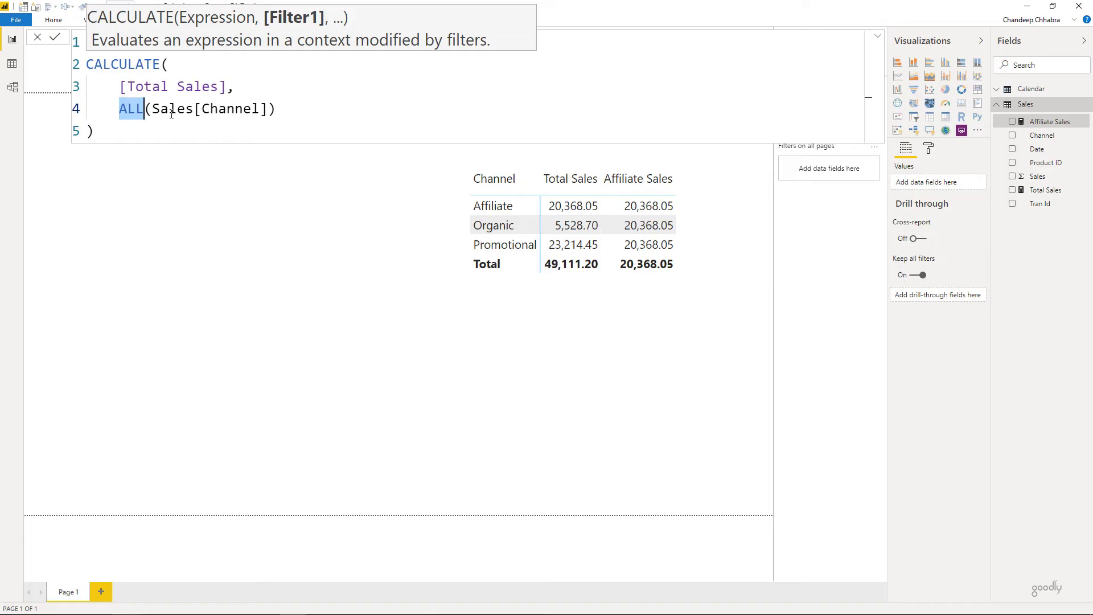
pyautogui.press('Return')
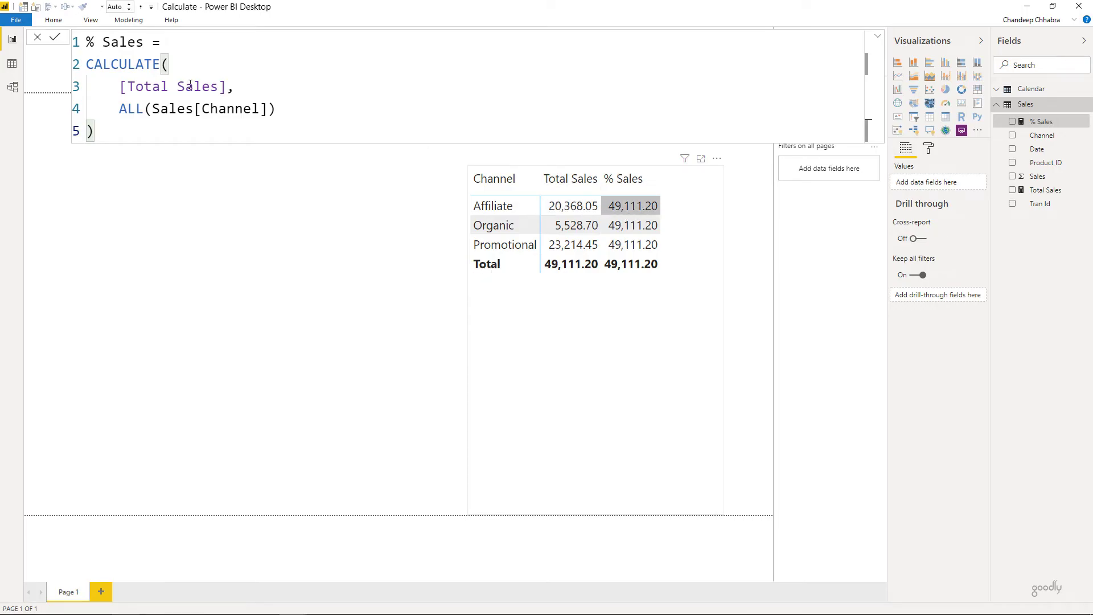
# Step: Wrap % Sales in DIVIDE([Total Sales], CALCULATE(...)), giving channel shares 0.41, 0.11 and 0.47
pyautogui.click(90, 64)
pyautogui.write('divide(')
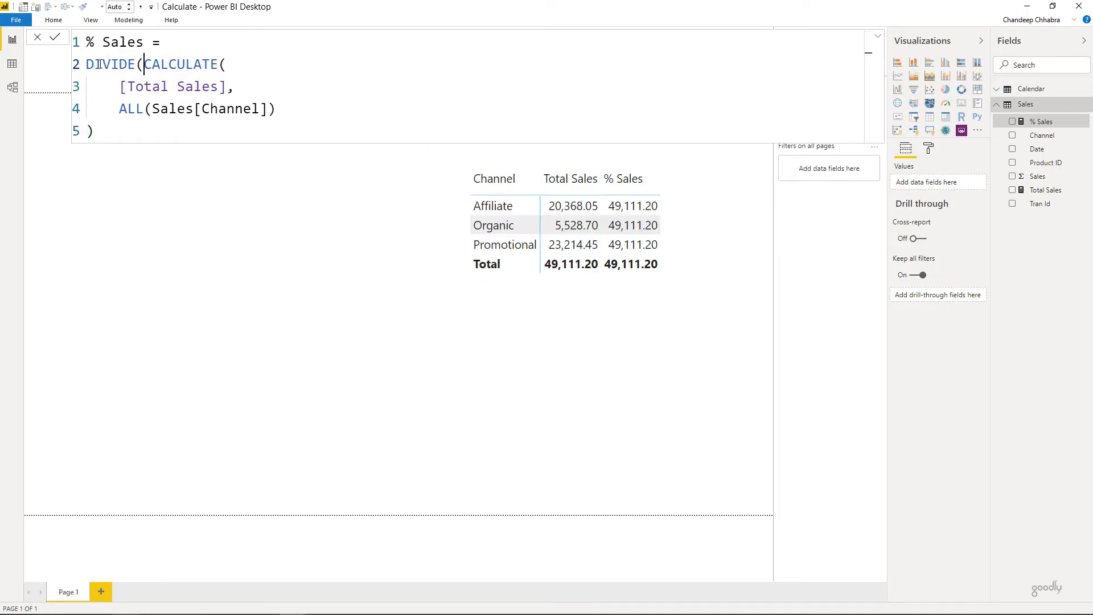
pyautogui.press('Return')
pyautogui.write('[Total Sales],')
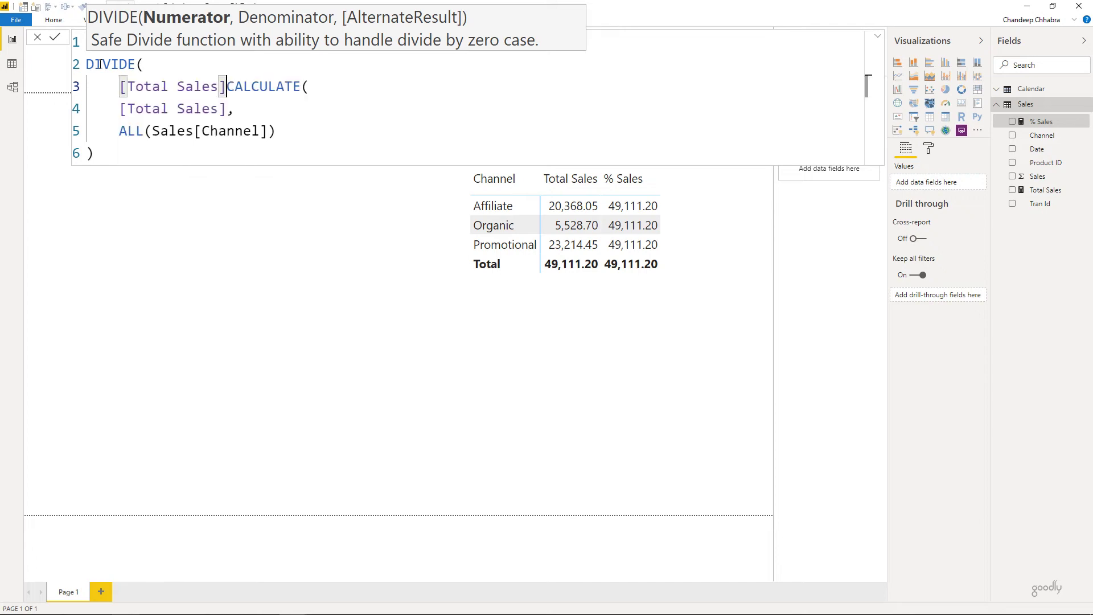
pyautogui.press('Return')
pyautogui.press('Down')
pyautogui.hotkey('ctrl', 'shift', 'End')
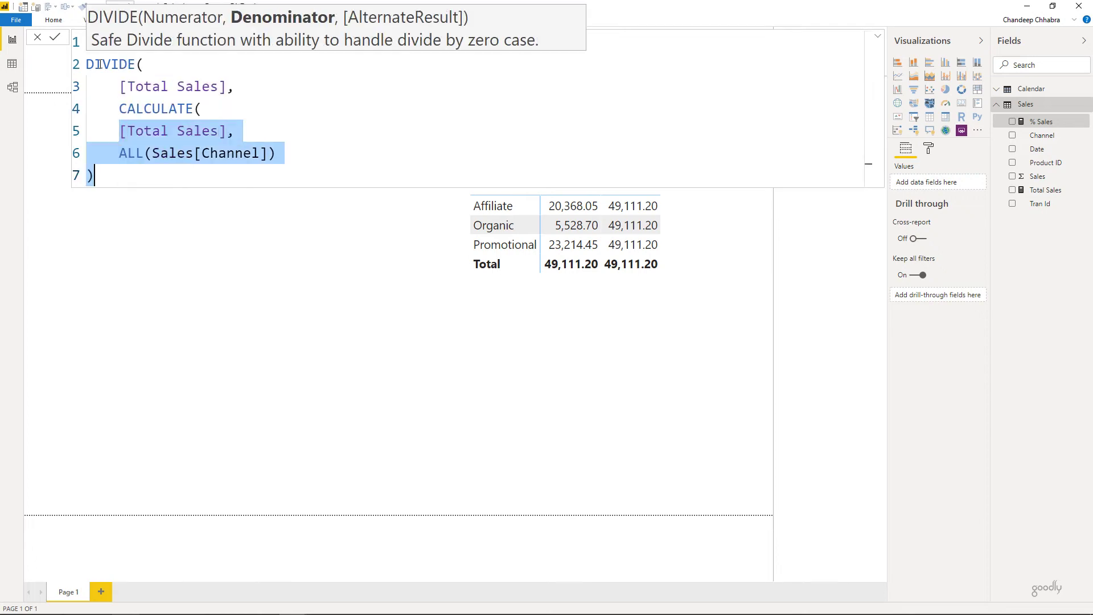
pyautogui.press('Tab')
pyautogui.press('End')
pyautogui.hotkey('shift', 'Return')
pyautogui.write(')')
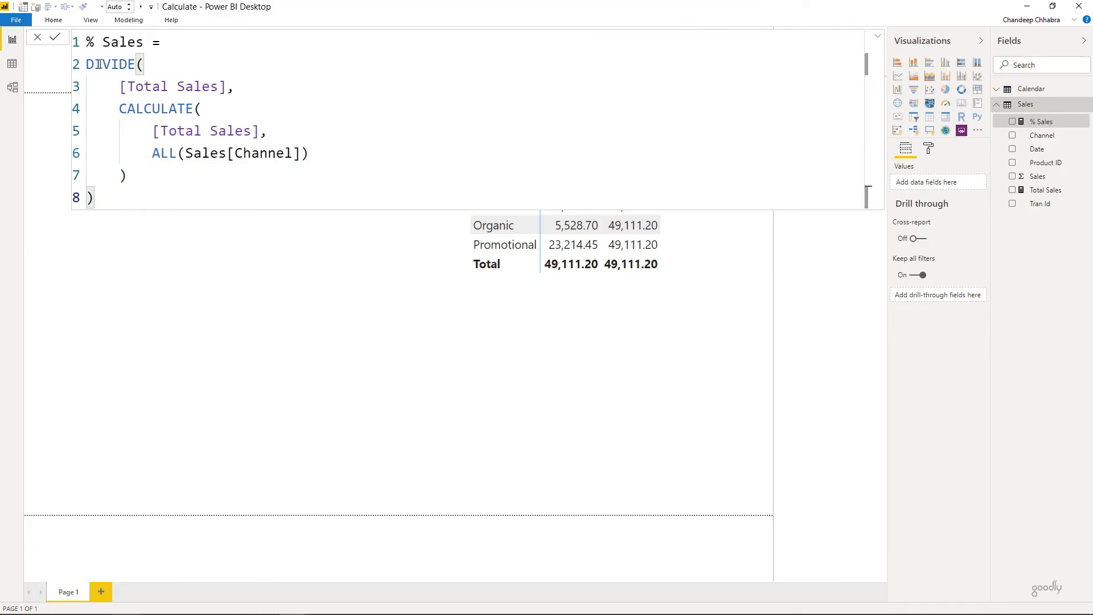
pyautogui.press('Return')
pyautogui.click(116, 70)
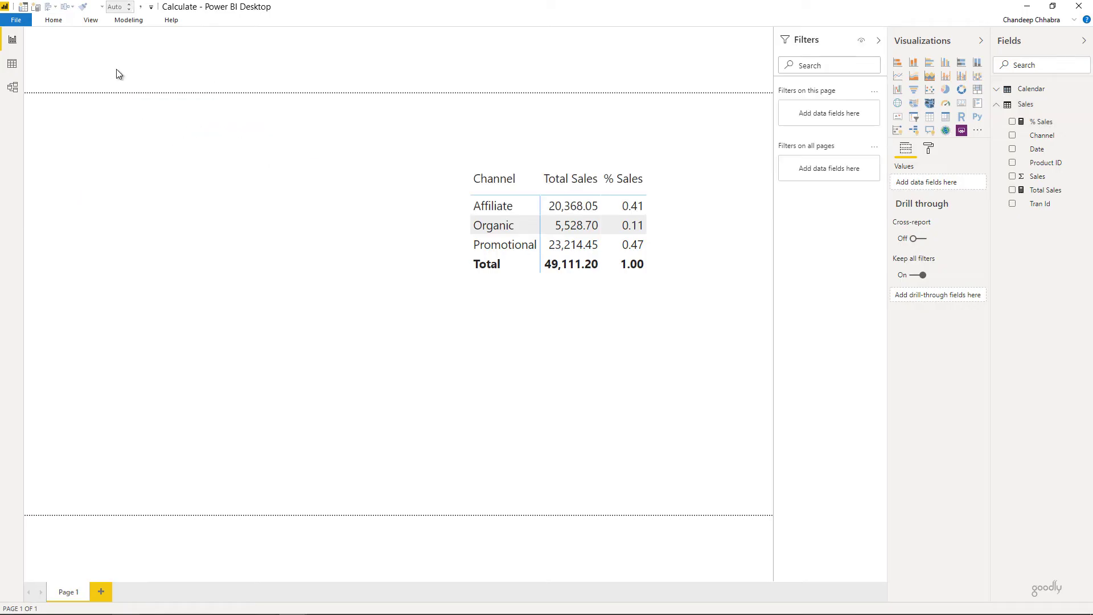
# Step: Duplicate the channel table and move the copy to the left side of the page
pyautogui.click(604, 280)
pyautogui.hotkey('ctrl', 'c')
pyautogui.hotkey('ctrl', 'v')
pyautogui.moveTo(593, 282); pyautogui.dragTo(151, 336)
# Step: Show the copy by Calendar Year and Month instead of Channel, drop % Sales, and expand all months
pyautogui.click(1034, 90)
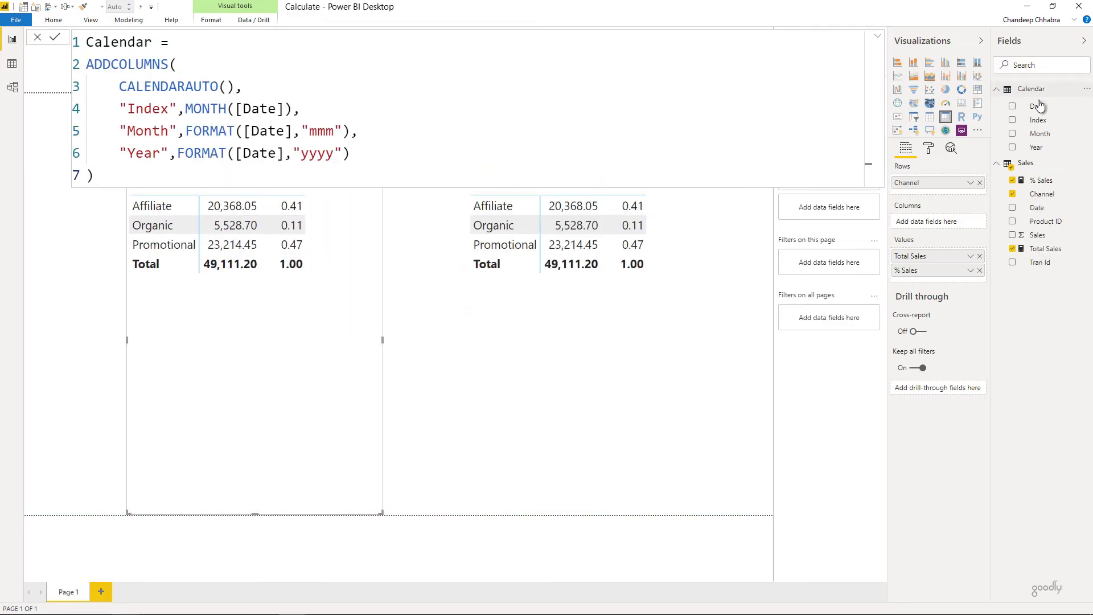
pyautogui.moveTo(1036, 147); pyautogui.dragTo(952, 184)
pyautogui.moveTo(1040, 134); pyautogui.dragTo(947, 197)
pyautogui.click(980, 210)
pyautogui.click(980, 285)
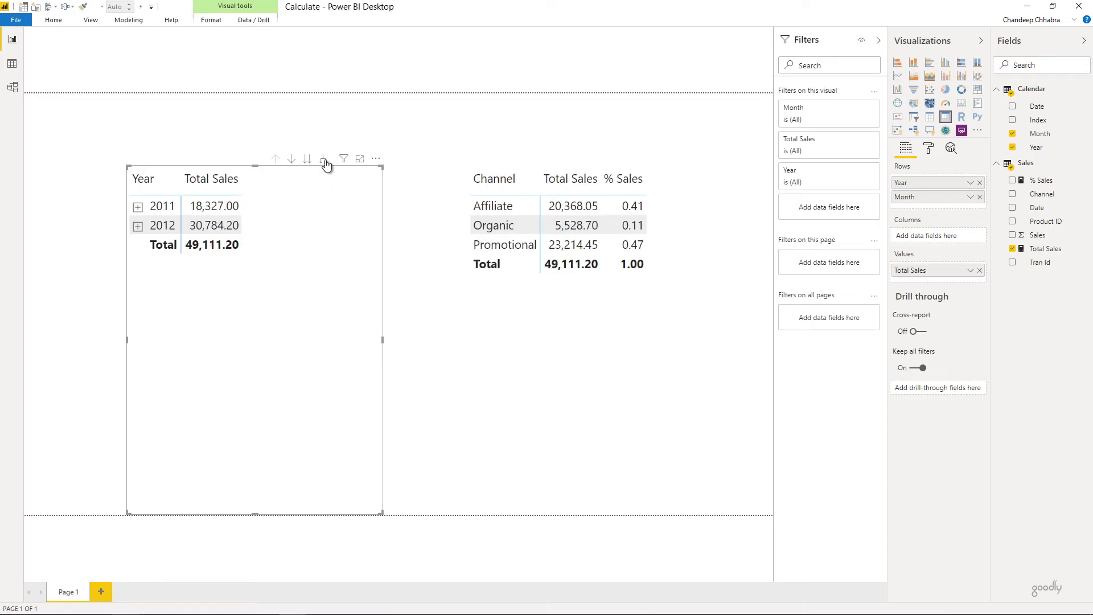
pyautogui.click(324, 162)
pyautogui.click(257, 105)
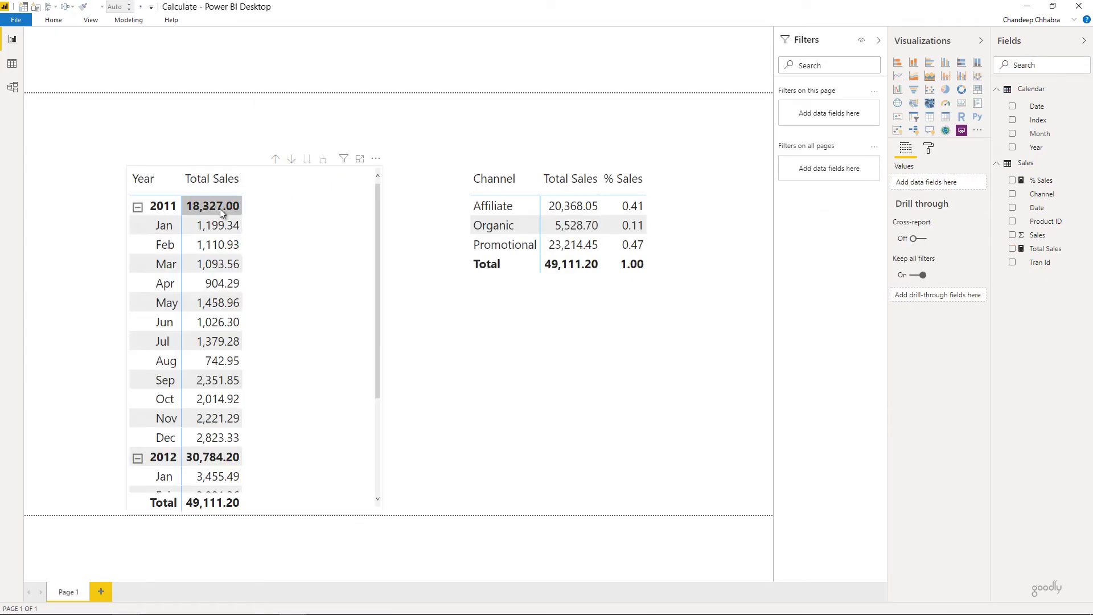
# Step: Enlarge the year/month table upward and to the left
pyautogui.scroll(-1, 361, 317)
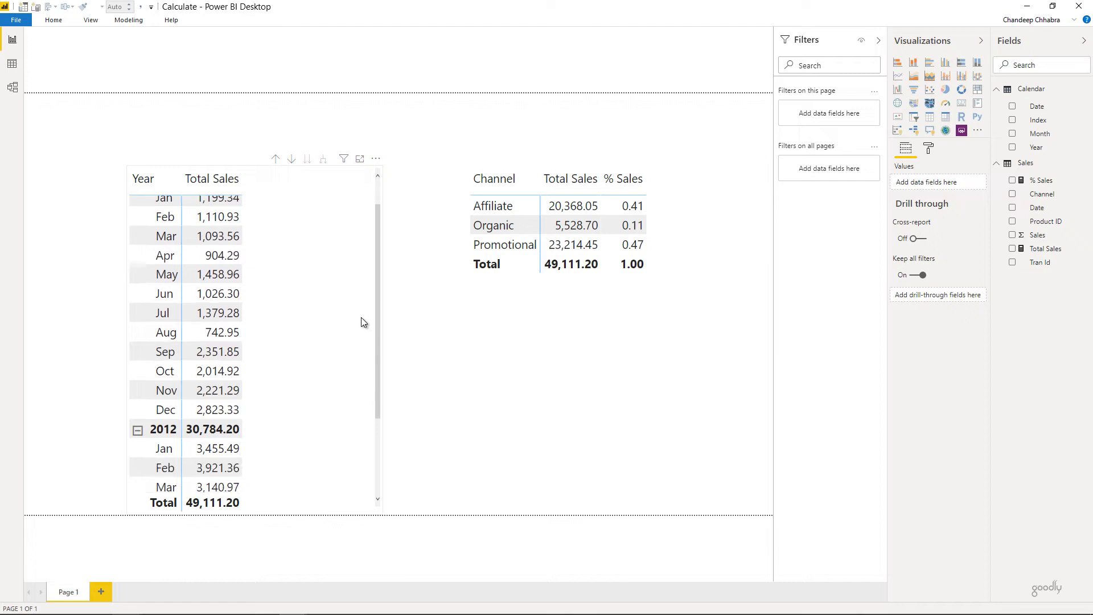
pyautogui.scroll(-1, 361, 316)
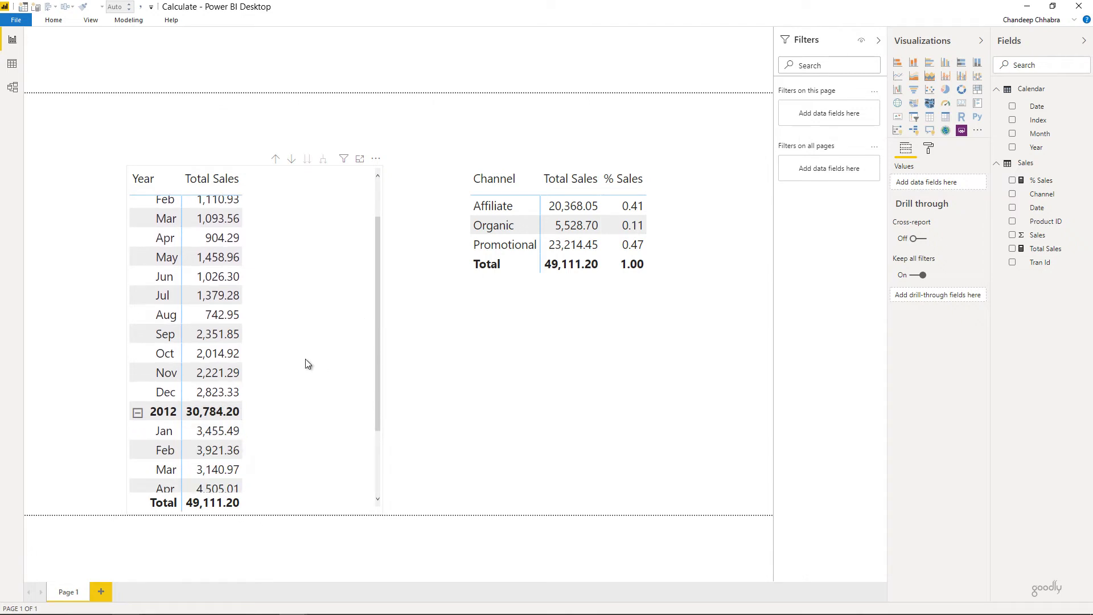
pyautogui.scroll(2, 305, 360)
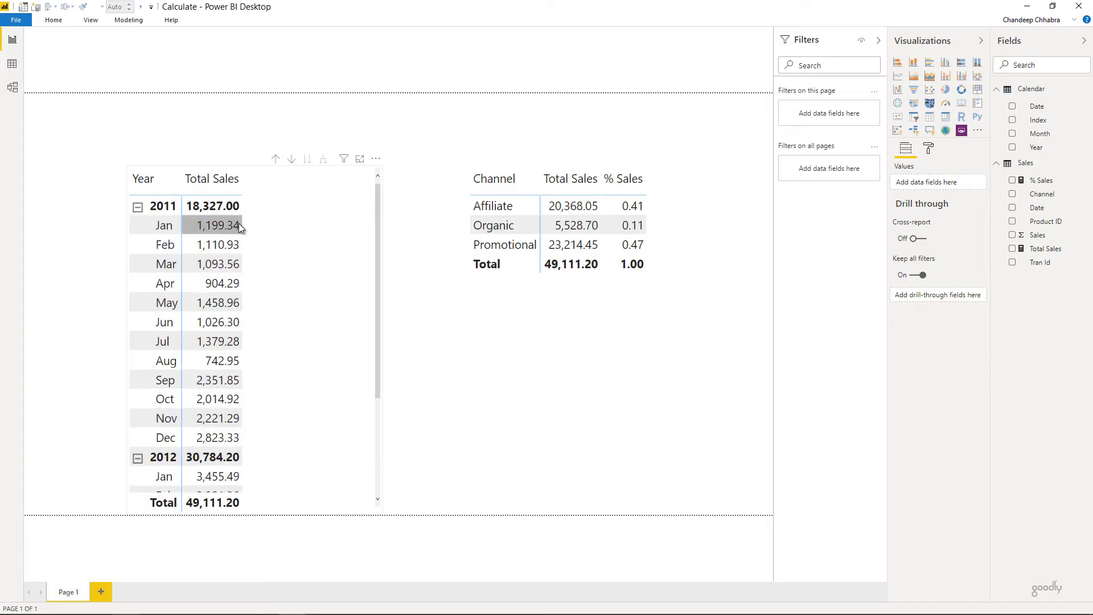
pyautogui.click(132, 166)
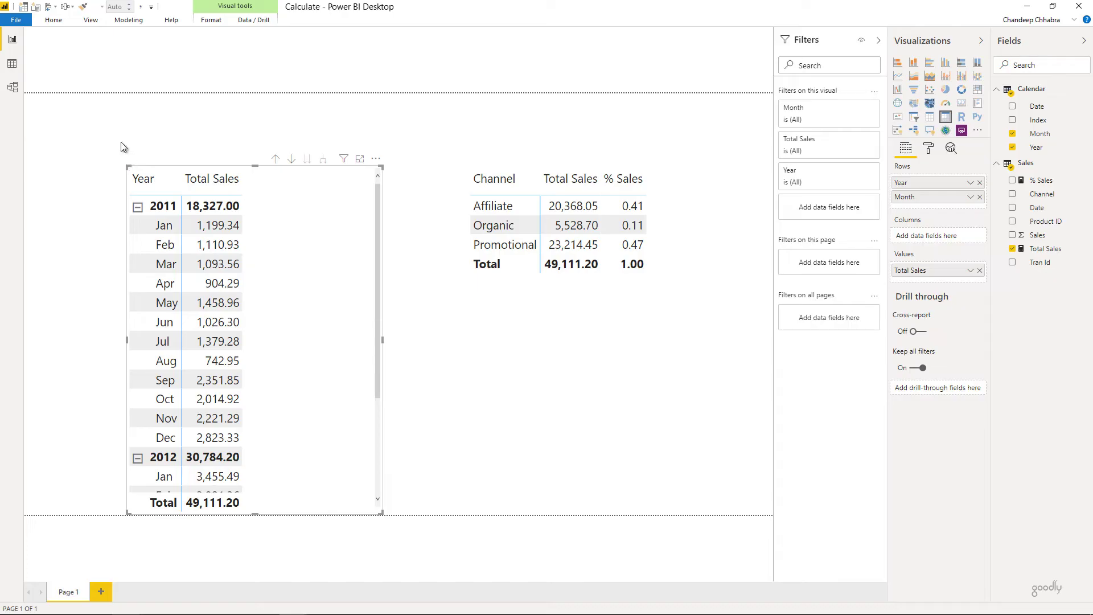
pyautogui.moveTo(128, 166); pyautogui.dragTo(107, 110)
pyautogui.click(711, 230)
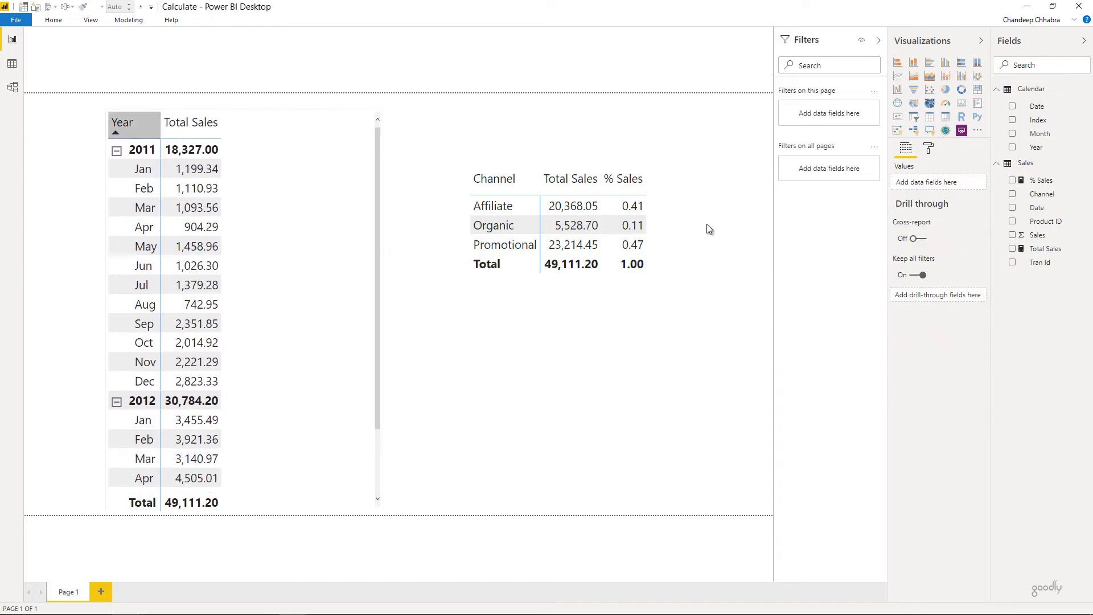
# Step: Start a new Sales measure Sales LY = CALCULATE([Total Sales], ...)
pyautogui.rightClick(1034, 178)
pyautogui.click(1033, 180)
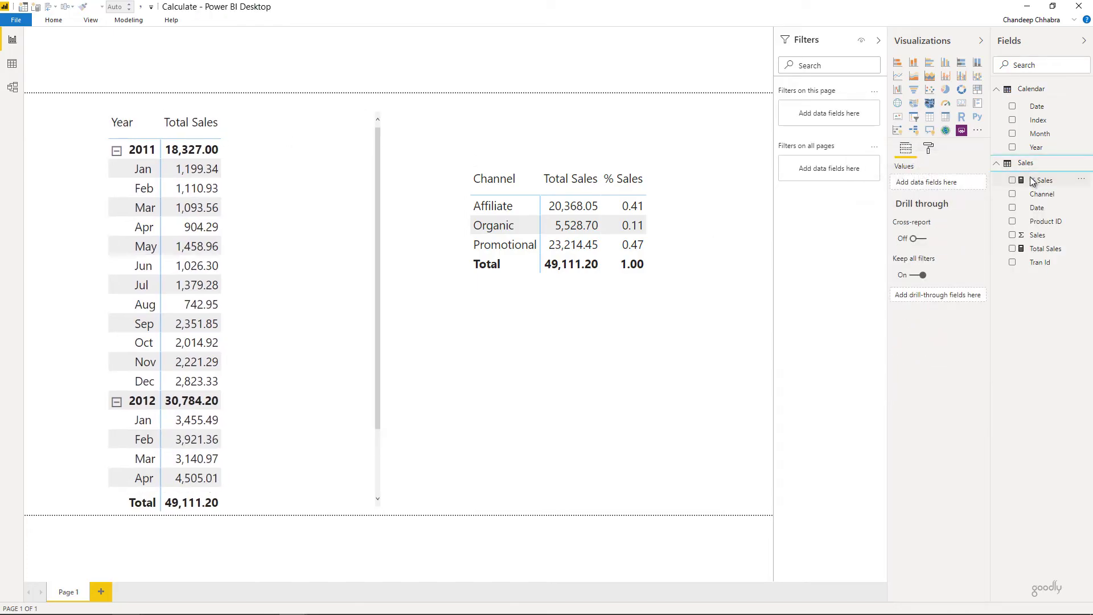
pyautogui.write('Sales LY =')
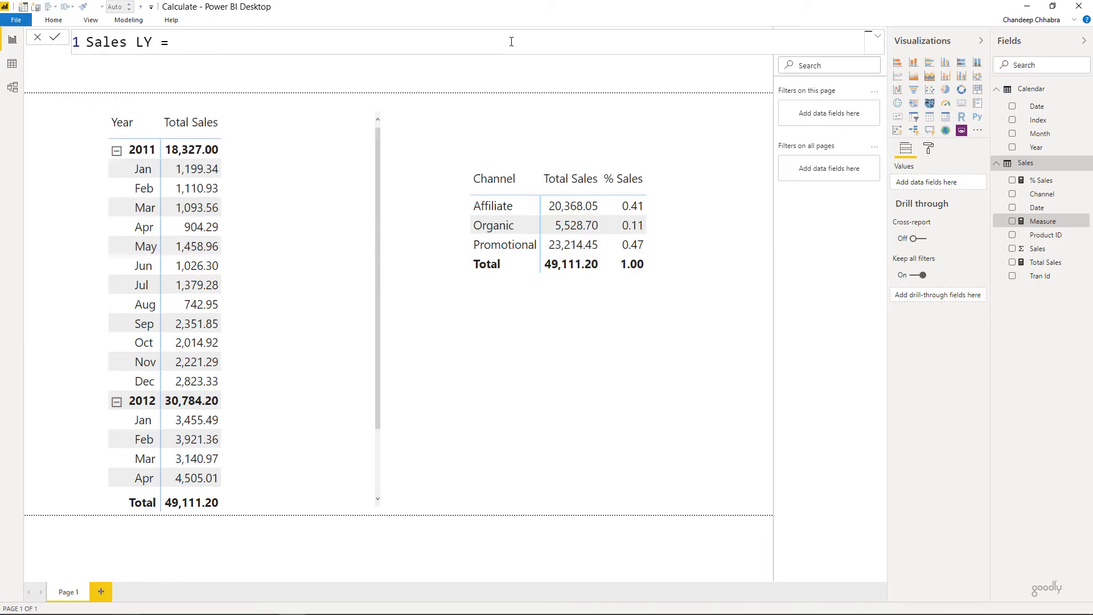
pyautogui.hotkey('shift', 'Return')
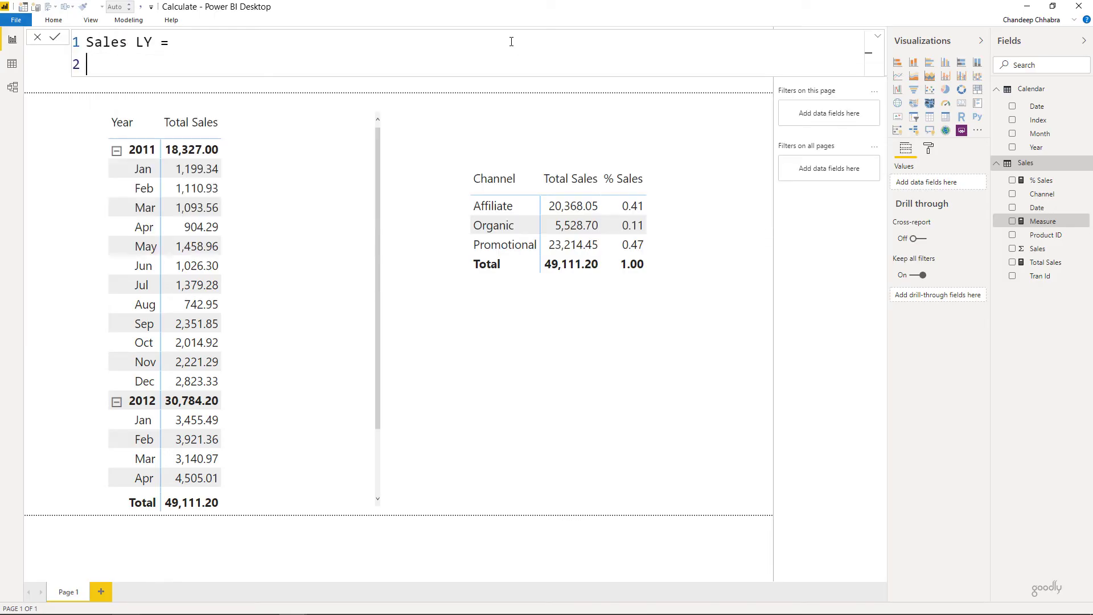
pyautogui.write('CALCULATE(')
pyautogui.hotkey('shift', 'Return')
pyautogui.write('tot')
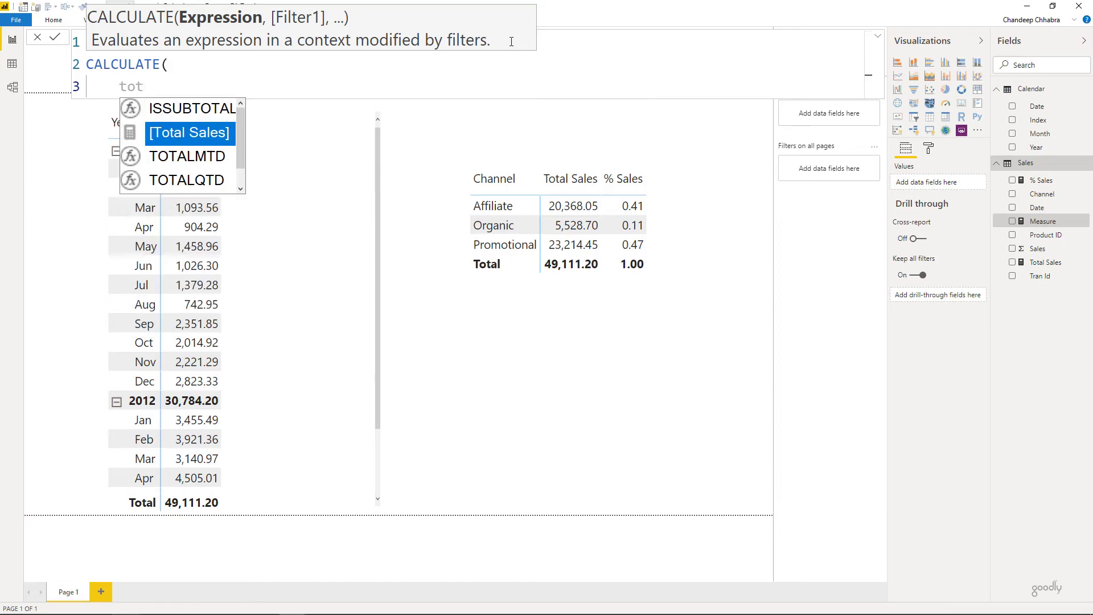
pyautogui.press('Tab')
pyautogui.write(',')
pyautogui.hotkey('shift', 'Return')
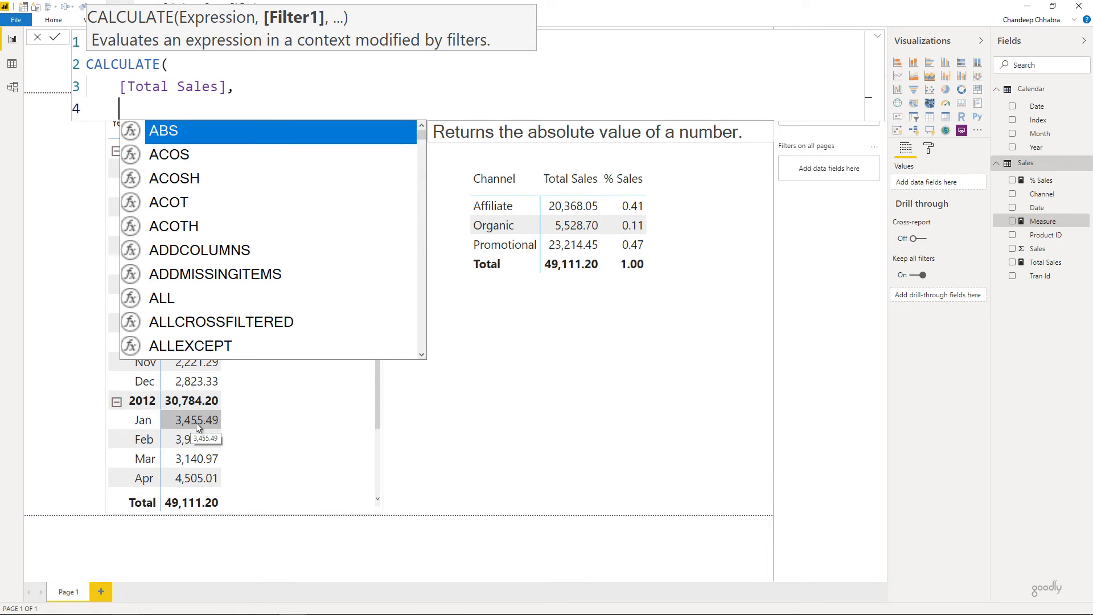
# Step: Filter it with SAMEPERIODLASTYEAR('Calendar'[Date]), commit, and add Sales LY to the year/month matrix
pyautogui.write('SAMEPERIODLASTYEAR(')
pyautogui.press('Tab')
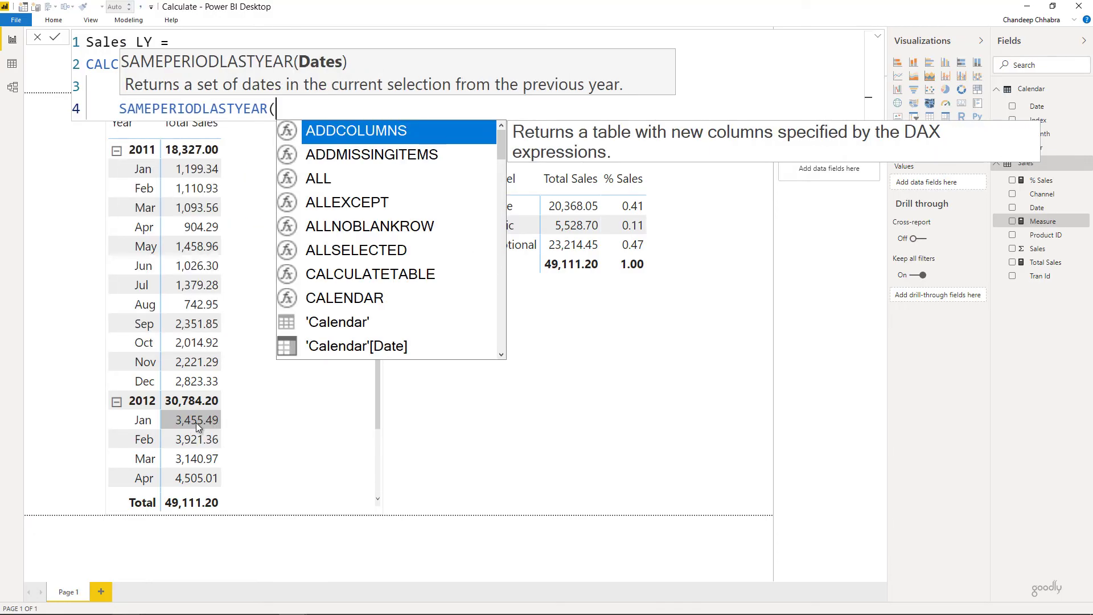
pyautogui.write('cal')
pyautogui.press('Down')
pyautogui.press('Tab')
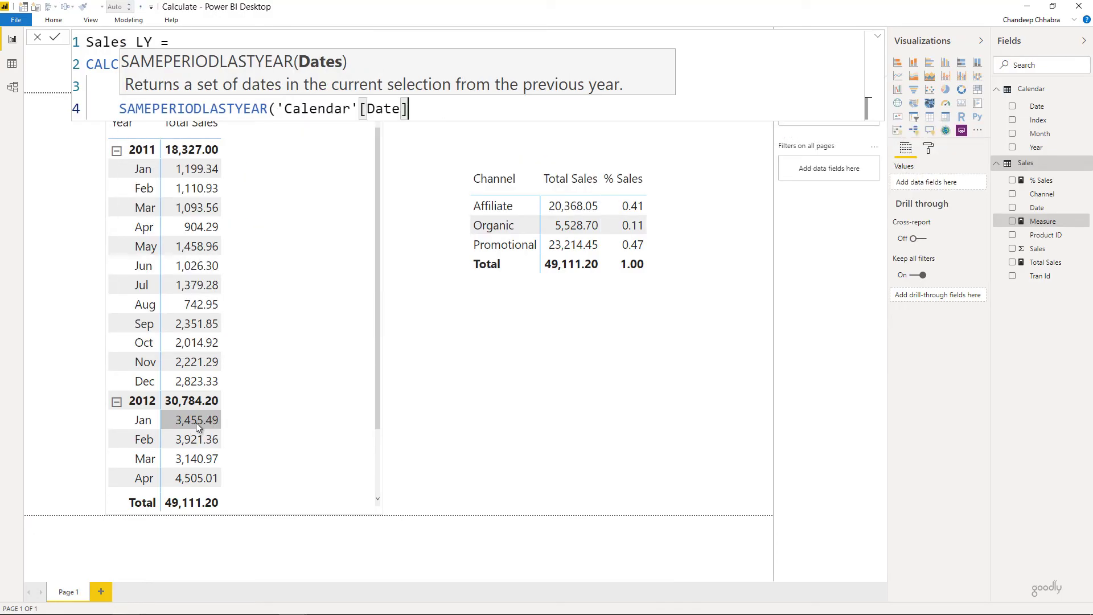
pyautogui.write(')')
pyautogui.hotkey('shift', 'Return')
pyautogui.write(')')
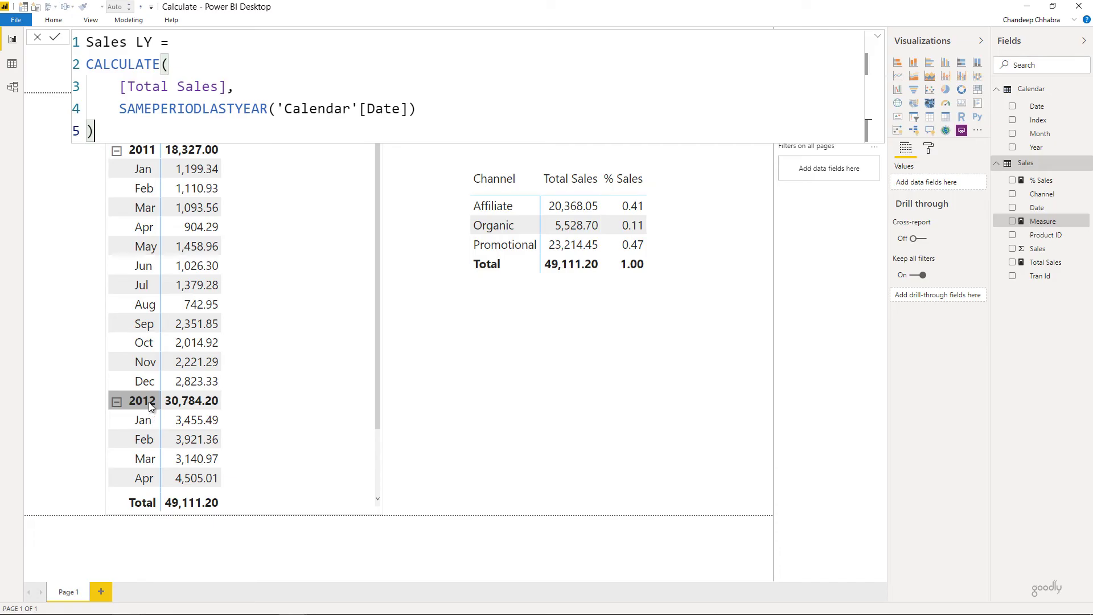
pyautogui.press('Return')
pyautogui.moveTo(1041, 253); pyautogui.dragTo(324, 408)
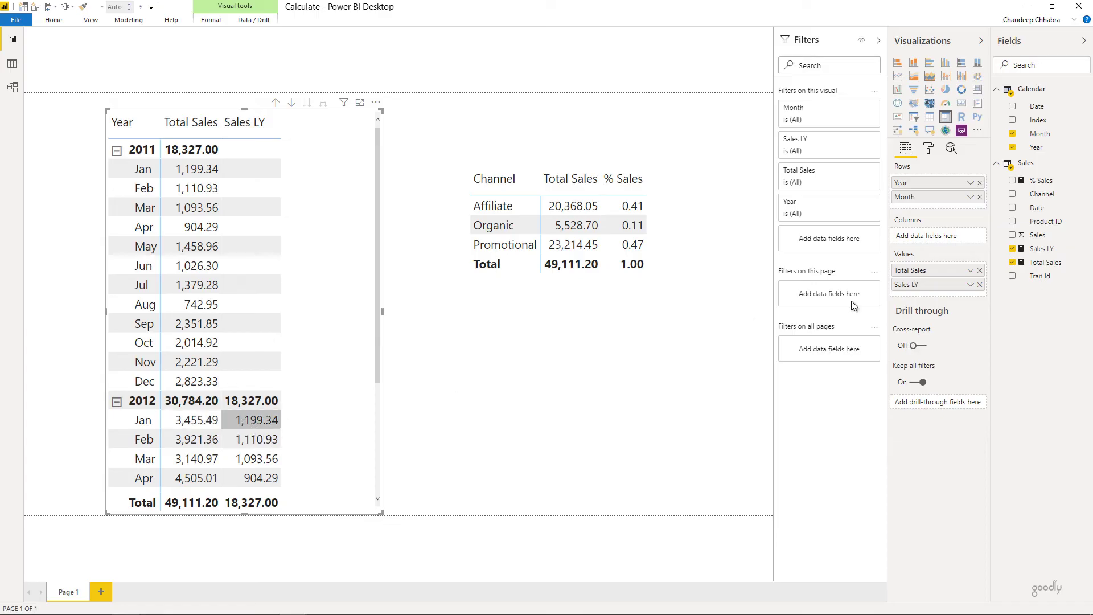
# Step: Reopen the Sales LY measure's formula for editing
pyautogui.click(1053, 251)
# Step: Change Sales LY to [Total Sales] / CALCULATE(...) - 1, showing Infinity for 2011 and 0.68 for 2012
pyautogui.click(88, 63)
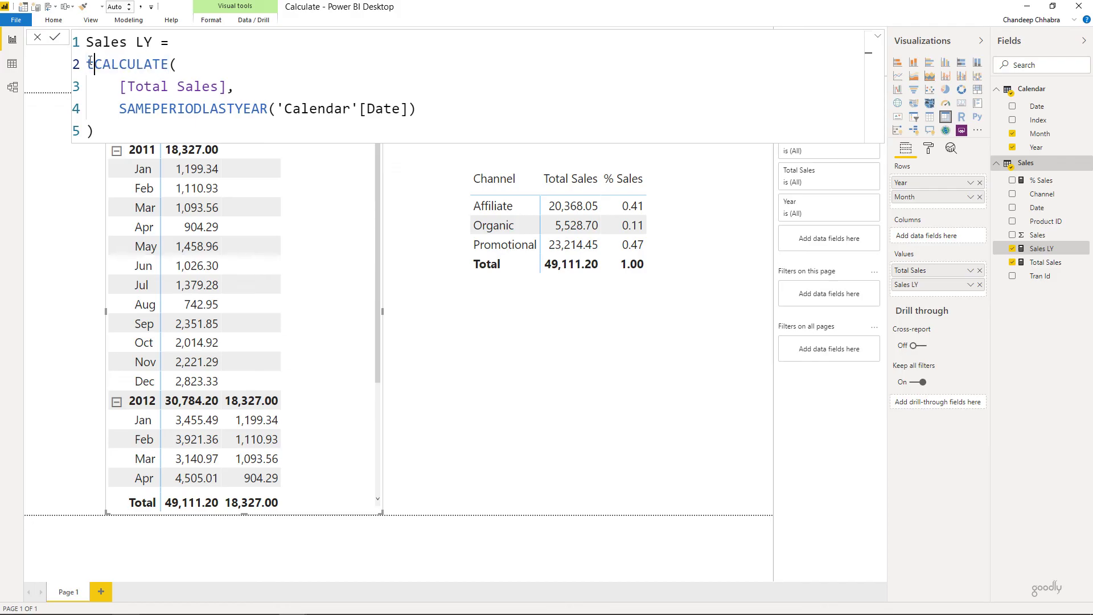
pyautogui.write('Tot')
pyautogui.press('Tab')
pyautogui.write('/')
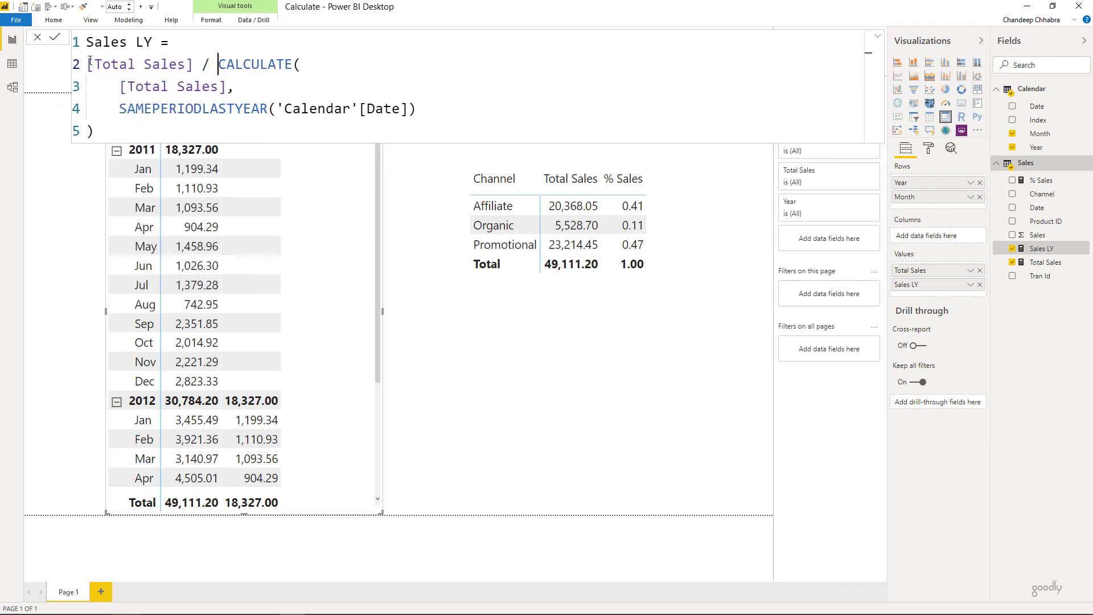
pyautogui.hotkey('shift', 'Return')
pyautogui.hotkey('ctrl', 'End')
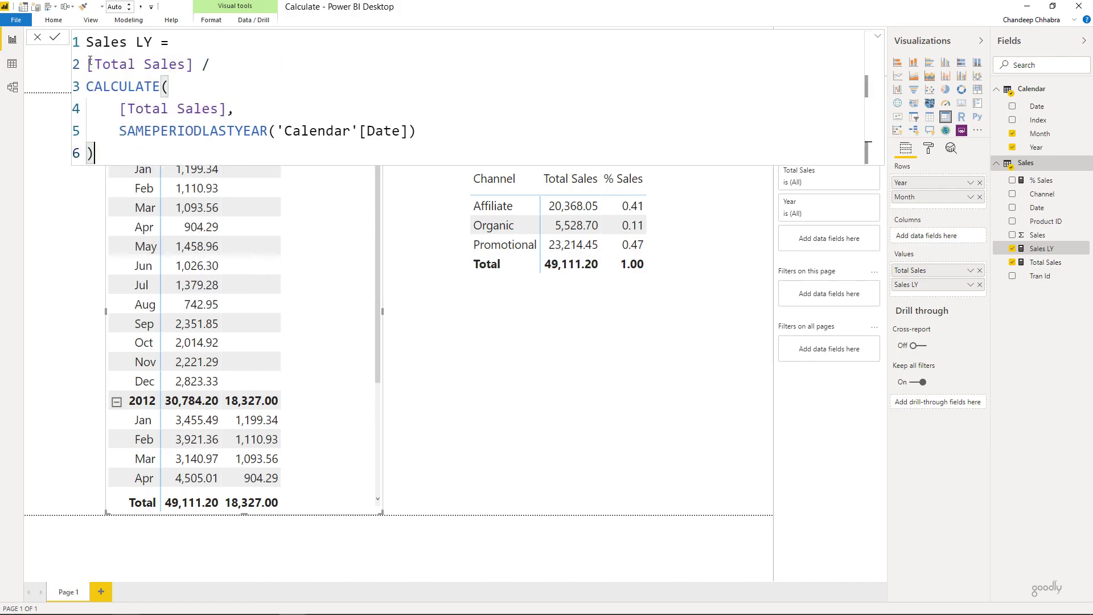
pyautogui.write('- 1')
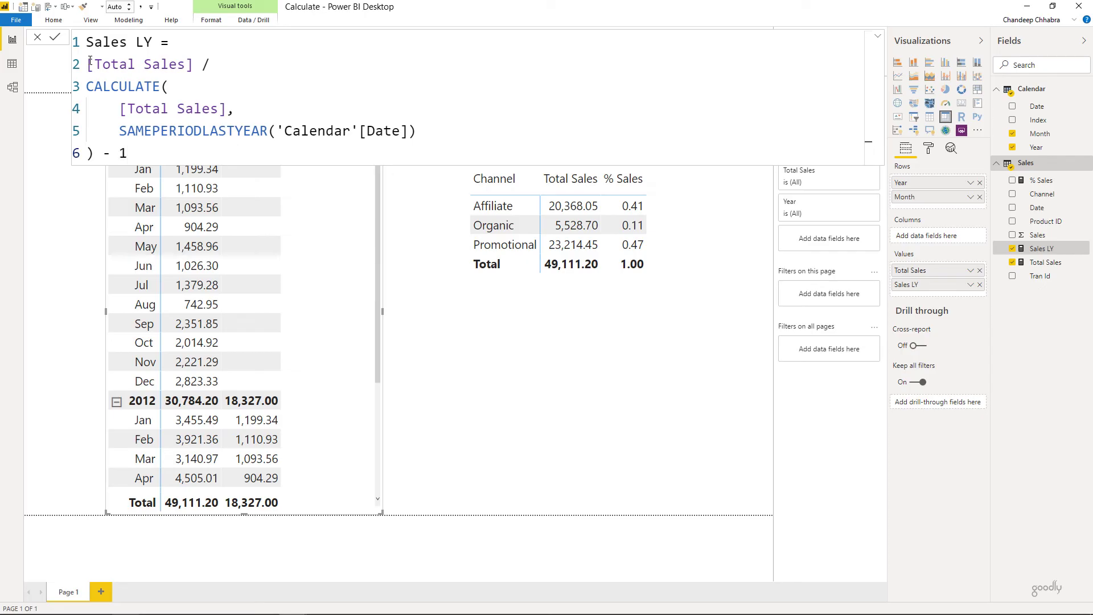
pyautogui.press('Return')
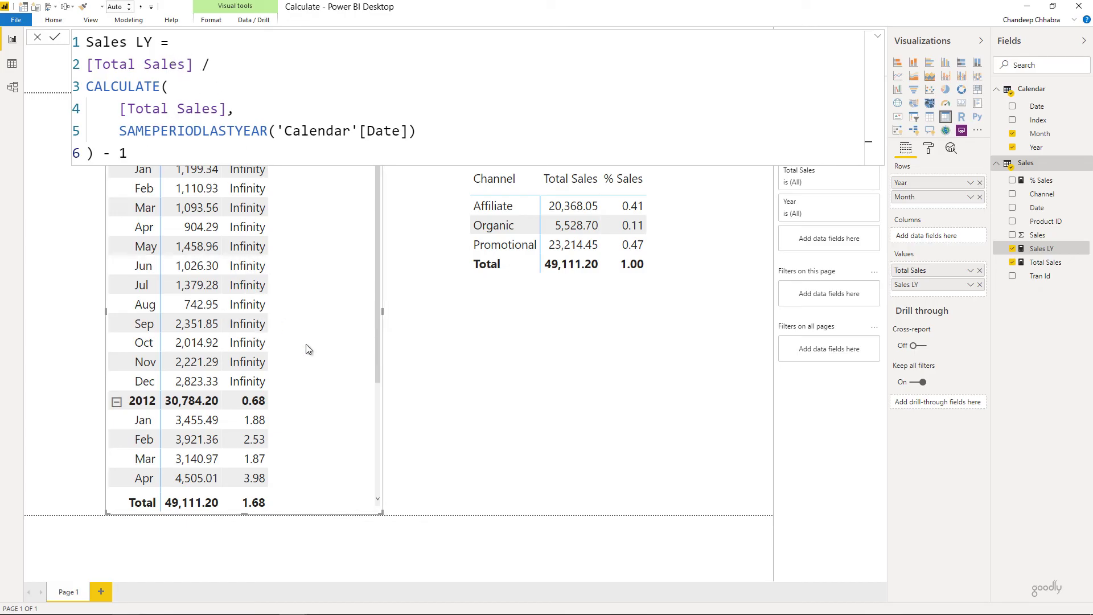
pyautogui.scroll(-4, 306, 346)
# Step: Replace the Sales LY division's start with 'VAR LYSales =' and delete the trailing minus 1
pyautogui.scroll(-3, 305, 349)
pyautogui.scroll(7, 306, 347)
pyautogui.click(221, 58)
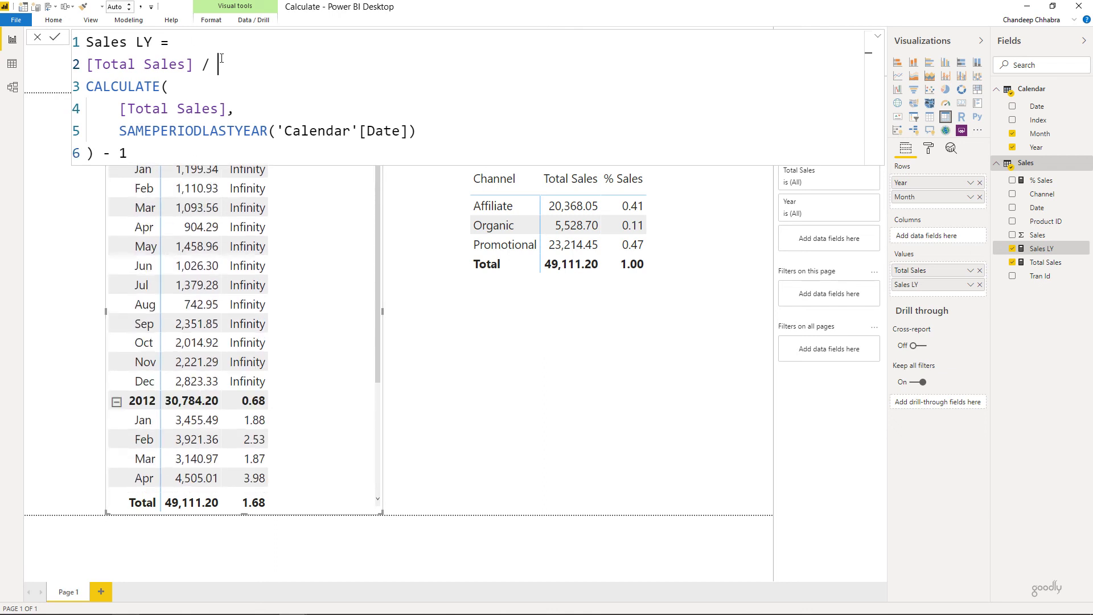
pyautogui.hotkey('ctrl', 'shift', 'Left')
pyautogui.hotkey('ctrl', 'shift', 'Left')
pyautogui.press('Home')
pyautogui.hotkey('ctrl', 'shift', 'Right')
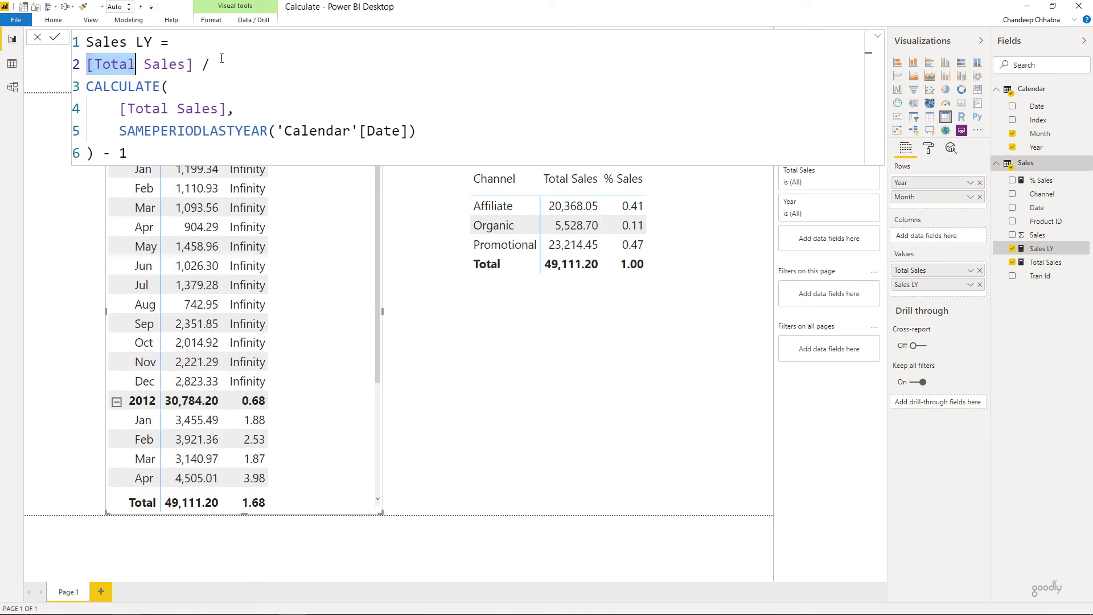
pyautogui.hotkey('ctrl', 'shift', 'Right')
pyautogui.hotkey('ctrl', 'shift', 'Right')
pyautogui.write('VAR LY')
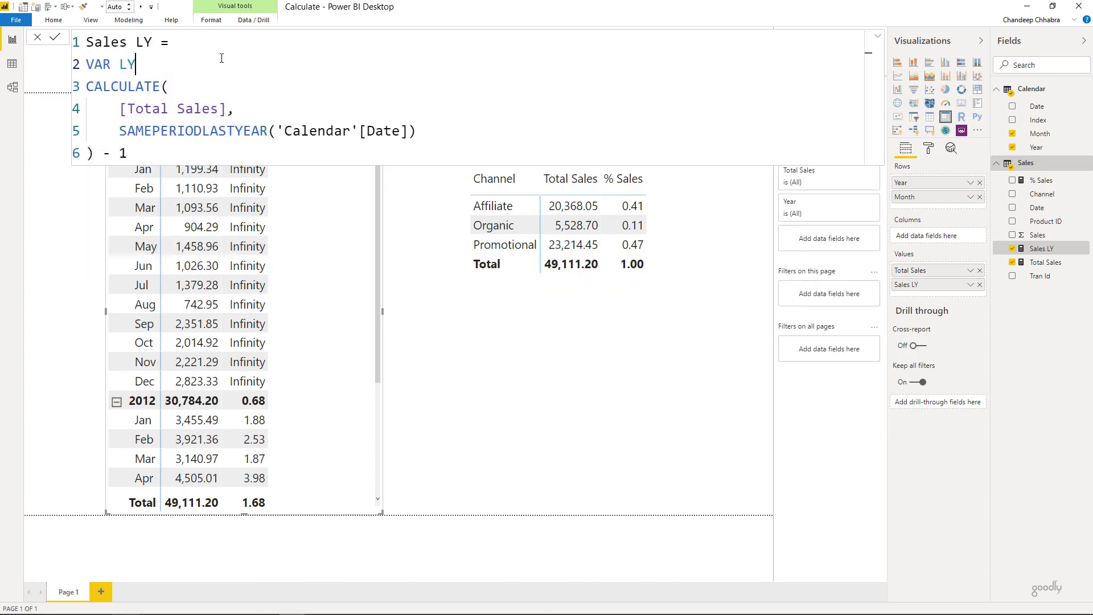
pyautogui.write('Sales =')
pyautogui.press('Down')
pyautogui.press('Down')
pyautogui.press('Down')
pyautogui.press('Down')
pyautogui.press('BackSpace')
pyautogui.press('BackSpace')
pyautogui.press('BackSpace')
pyautogui.press('BackSpace')
# Step: Add a RETURN line followed by an indented IF( expression after the CALCULATE block
pyautogui.hotkey('shift', 'Return')
pyautogui.write('RETURN')
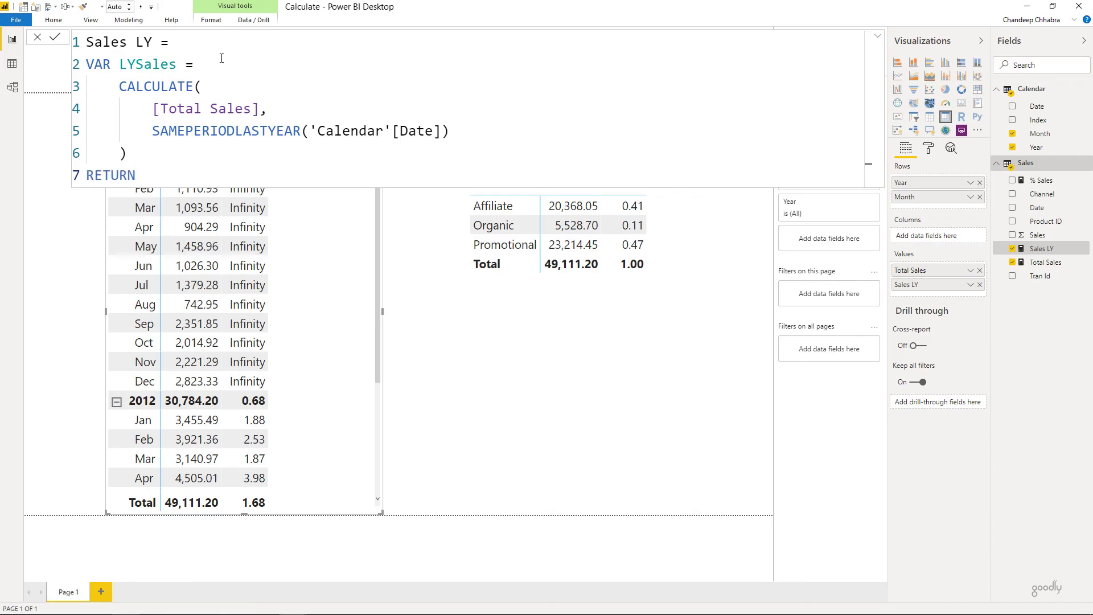
pyautogui.hotkey('shift', 'Return')
pyautogui.write('IF(')
pyautogui.press('Home')
pyautogui.press('Tab')
pyautogui.press('End')
pyautogui.hotkey('shift', 'Return')
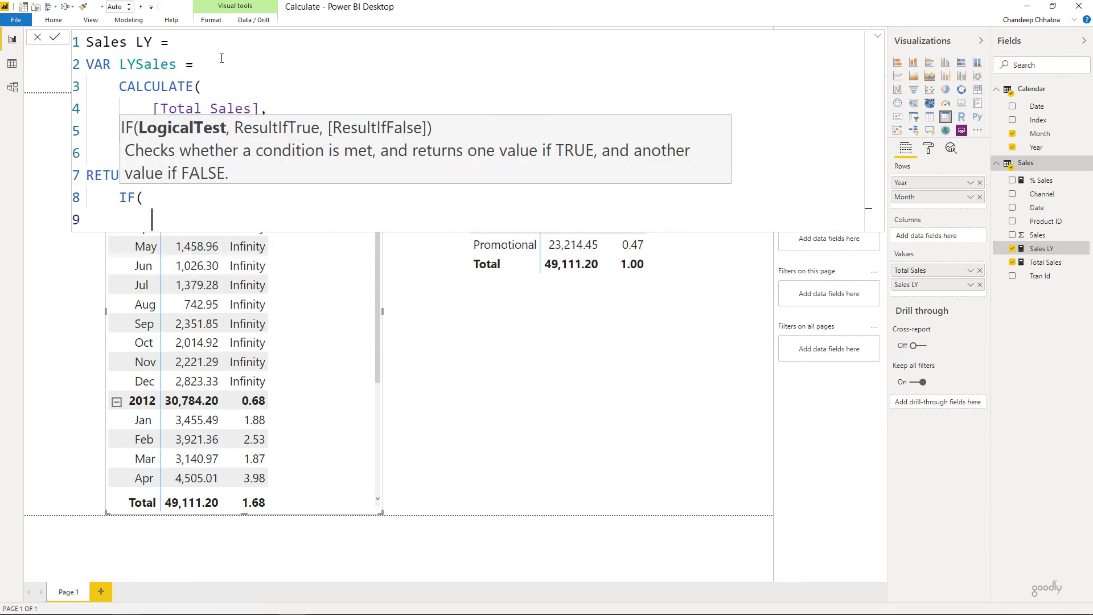
# Step: Write the IF condition: [Total Sales] <> BLANK() && LYSales <> BLANK()
pyautogui.write('tot')
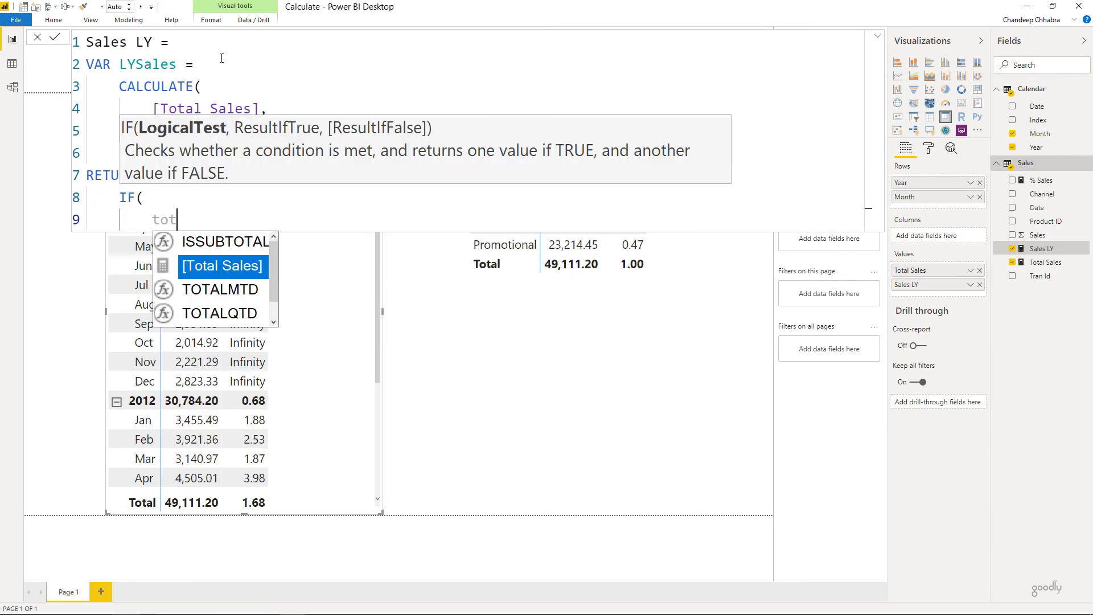
pyautogui.press('Tab')
pyautogui.write('<> ')
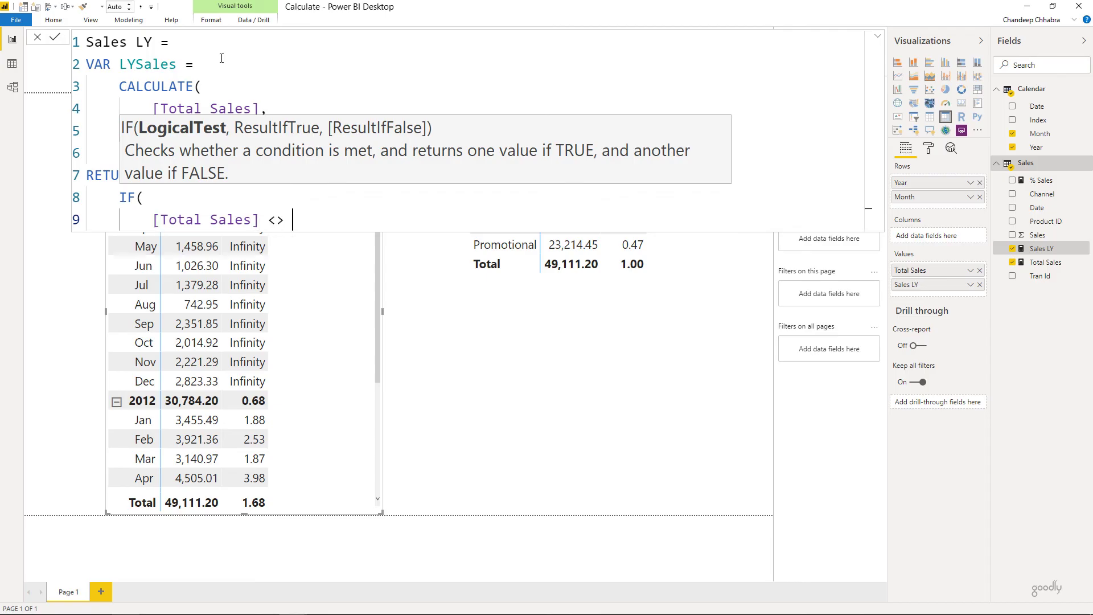
pyautogui.write('BLANK() &&')
pyautogui.hotkey('shift', 'Return')
pyautogui.write('ly')
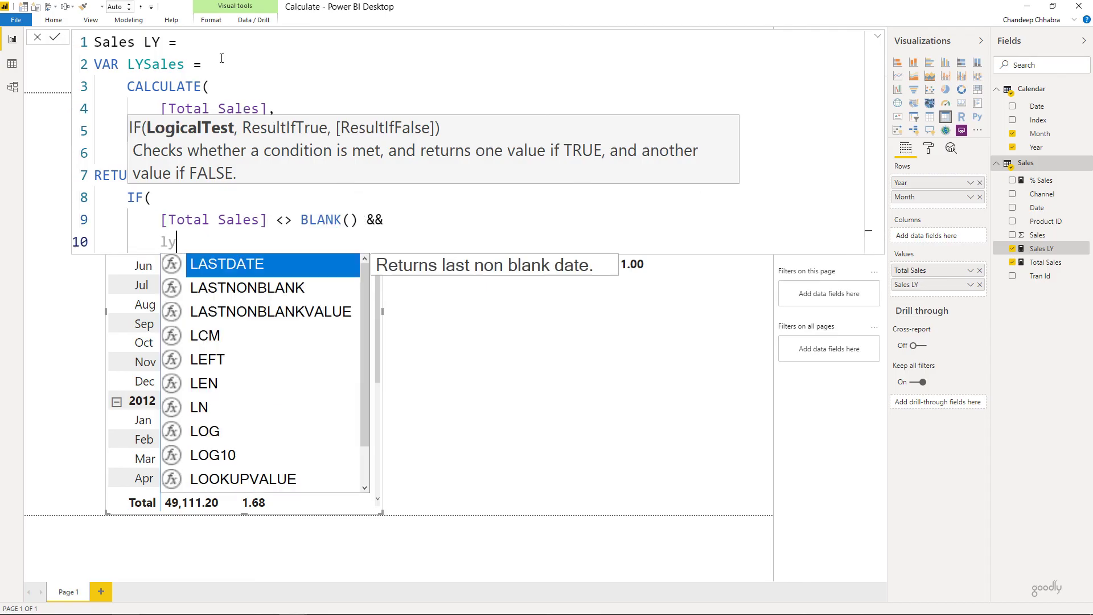
pyautogui.press('Tab')
pyautogui.write('<> bl')
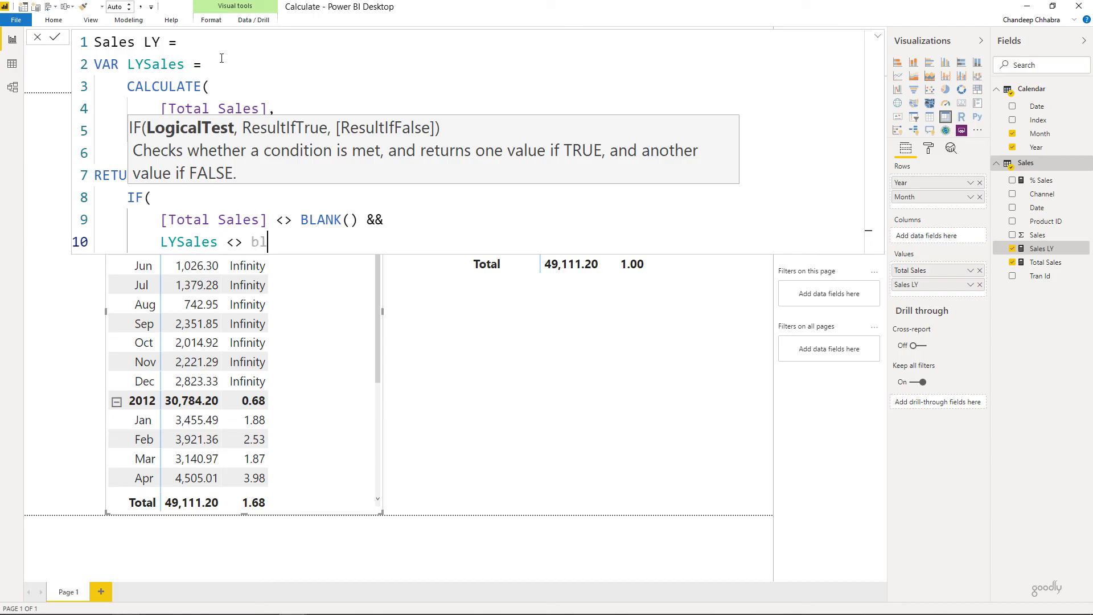
pyautogui.press('BackSpace')
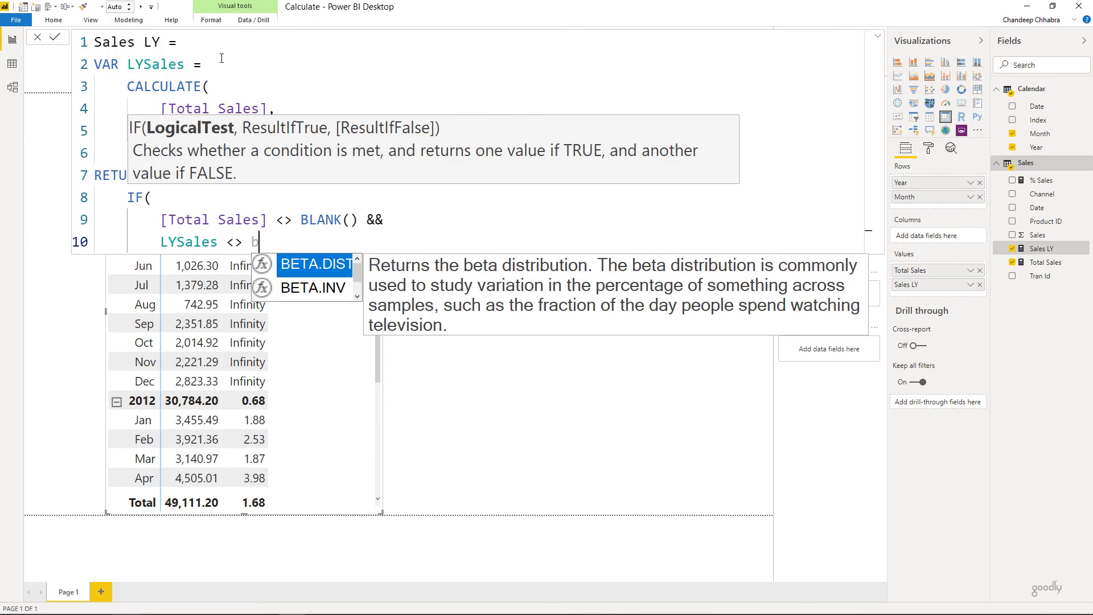
pyautogui.write('l')
pyautogui.press('Tab')
pyautogui.write(')')
pyautogui.press('Return')
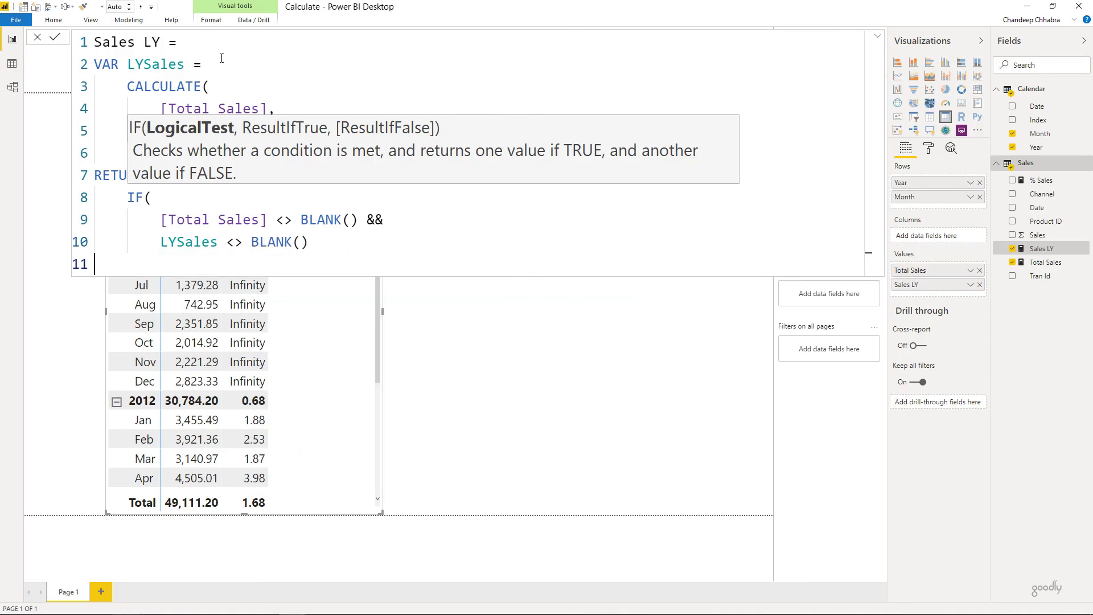
pyautogui.press('BackSpace')
pyautogui.write(',')
# Step: Return [Total Sales]/LYSales - 1 as the true result, close IF and commit the measure
pyautogui.press('Return')
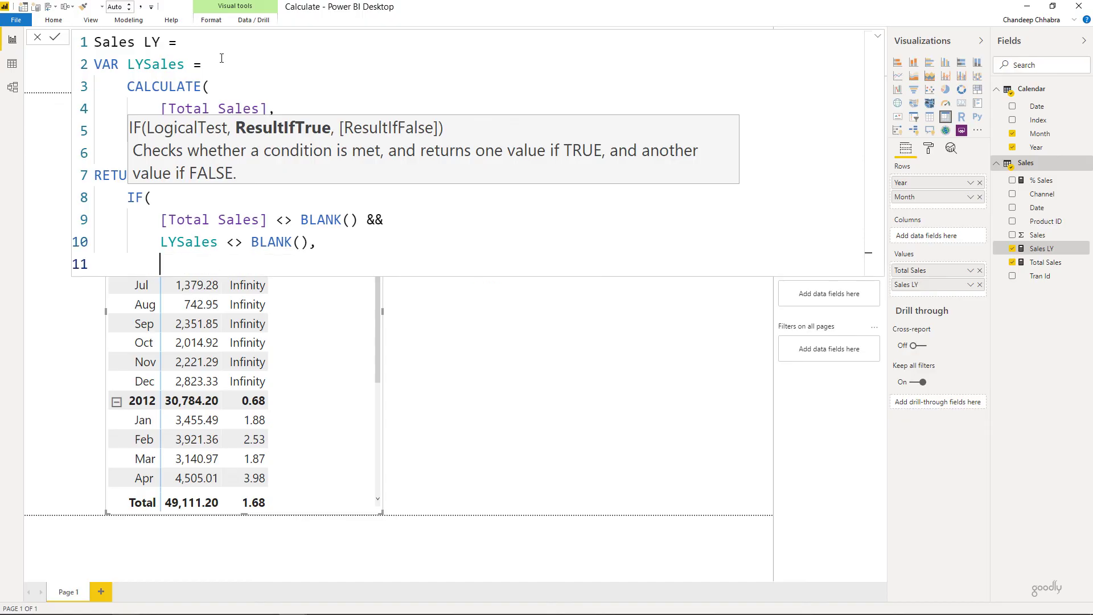
pyautogui.write('tot')
pyautogui.press('Tab')
pyautogui.write('/')
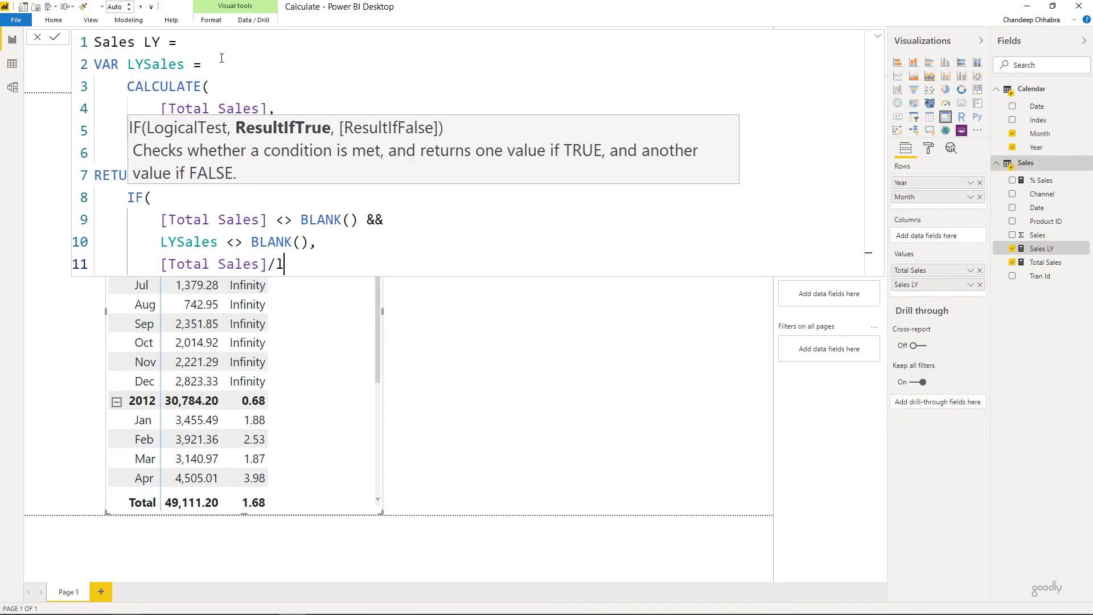
pyautogui.write('LYSales - 1')
pyautogui.press('Return')
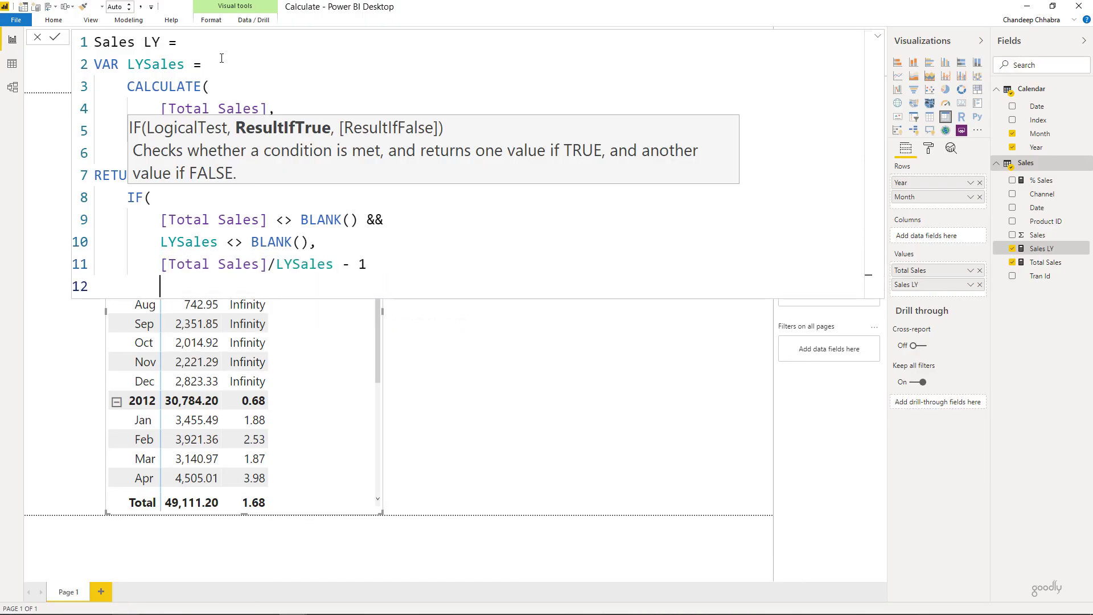
pyautogui.press('BackSpace')
pyautogui.write(')')
pyautogui.press('Return')
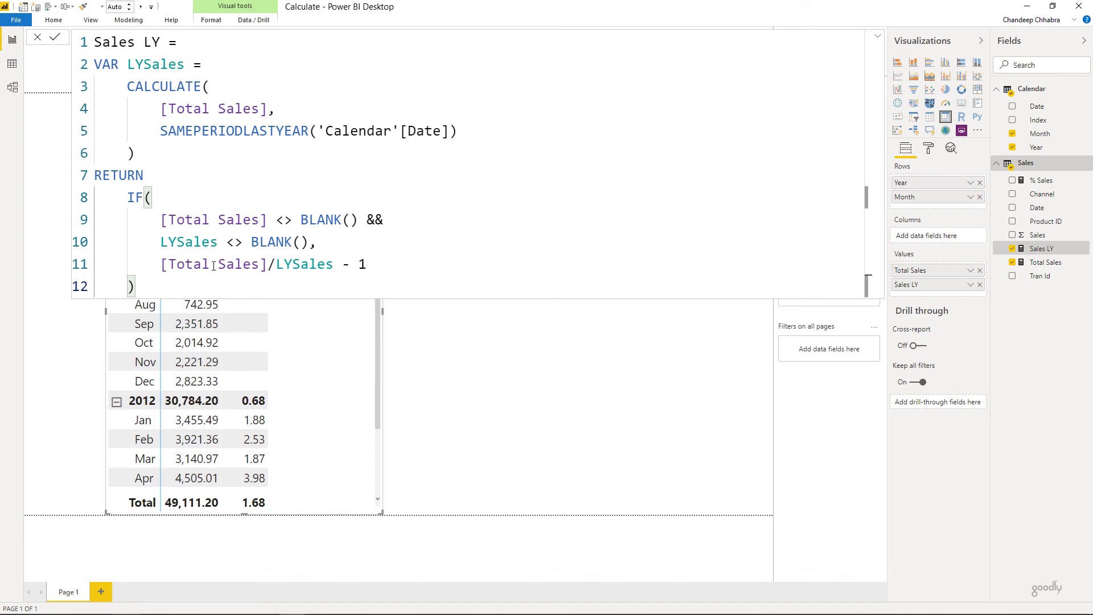
pyautogui.moveTo(164, 264); pyautogui.dragTo(359, 263)
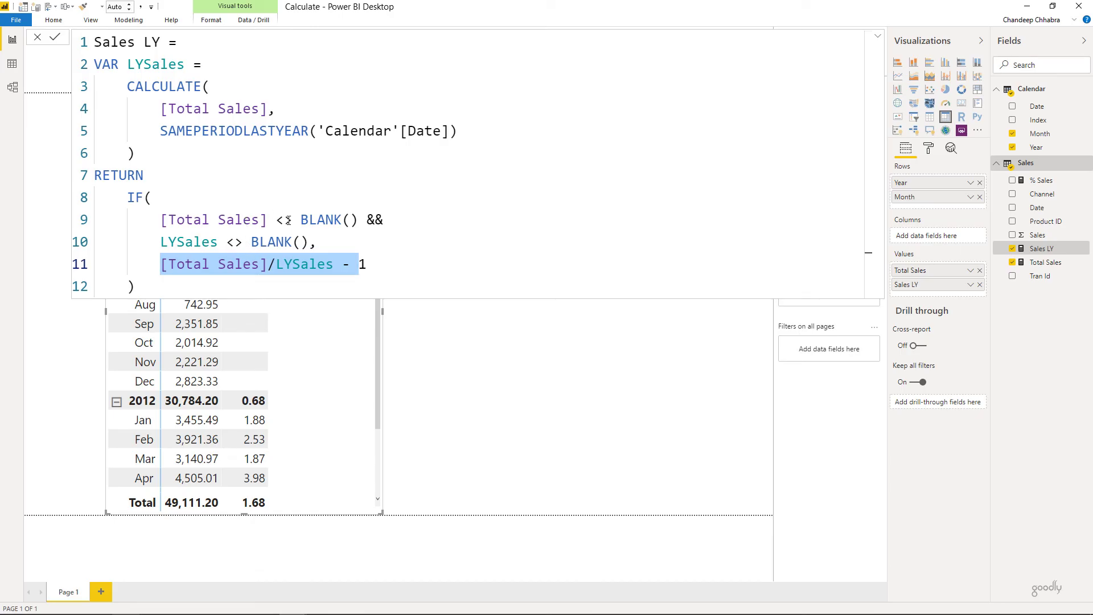